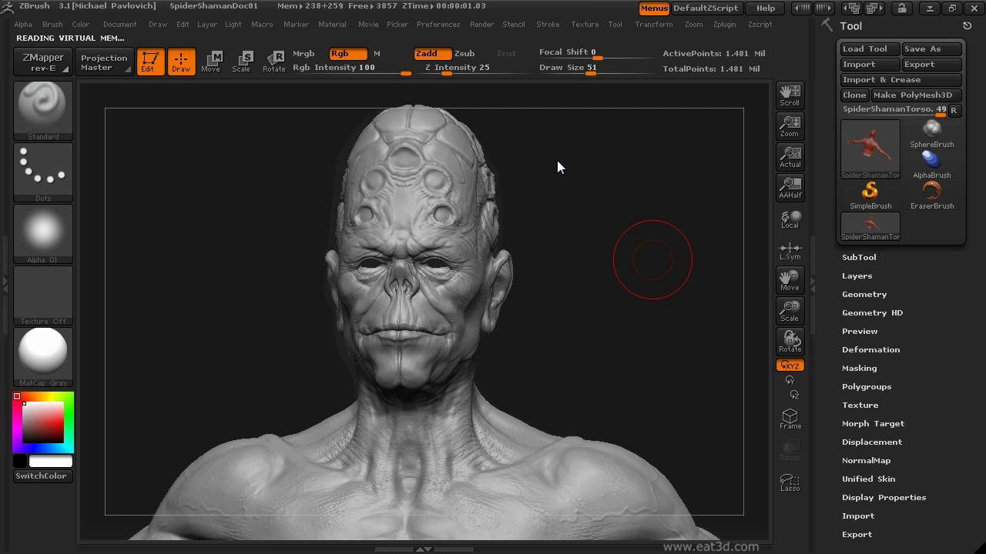
Turn on Colorize to display the painted colors on the character and reduce the brush Draw Size to 31
left_click_drag(557, 161, 621, 194)
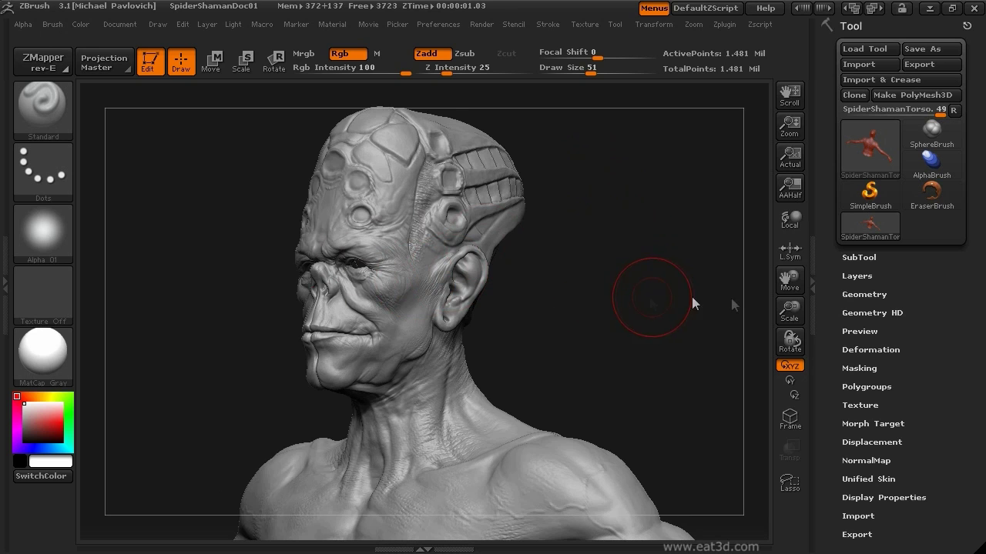
mouse_move(692, 301)
left_mouse_down()
mouse_move(768, 293)
mouse_move(678, 271)
left_mouse_up()
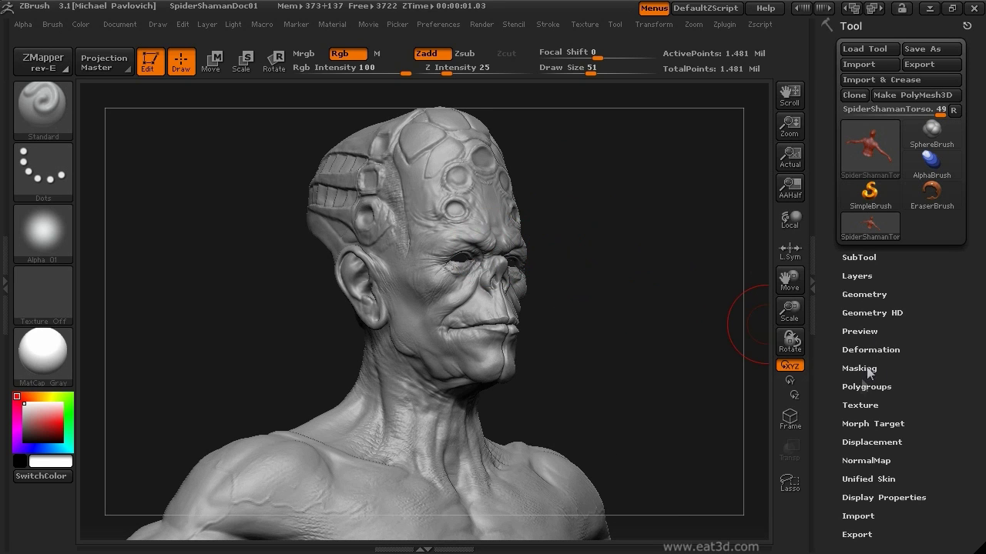
left_click(859, 404)
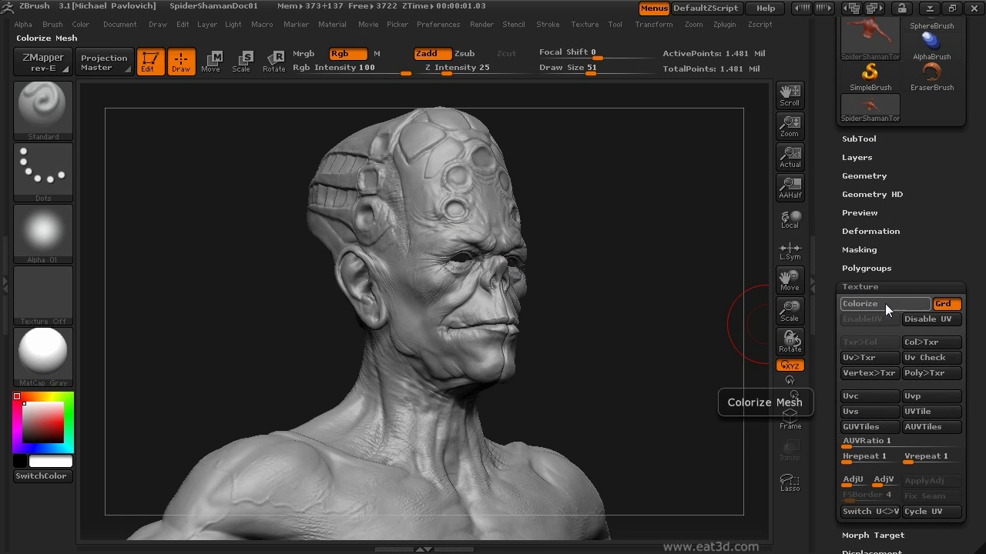
mouse_move(571, 266)
left_mouse_down("shift")
mouse_move(591, 266)
mouse_move(580, 258)
left_mouse_up("shift")
key("s")
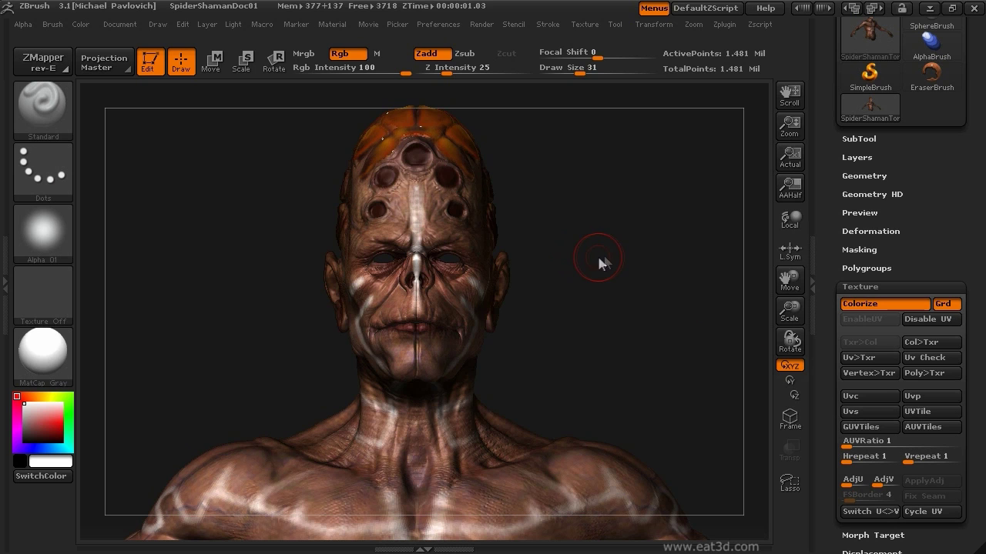
Frame the whole torso facing front and reduce the brush Draw Size to 23
left_click_drag(629, 254, 383, 264)
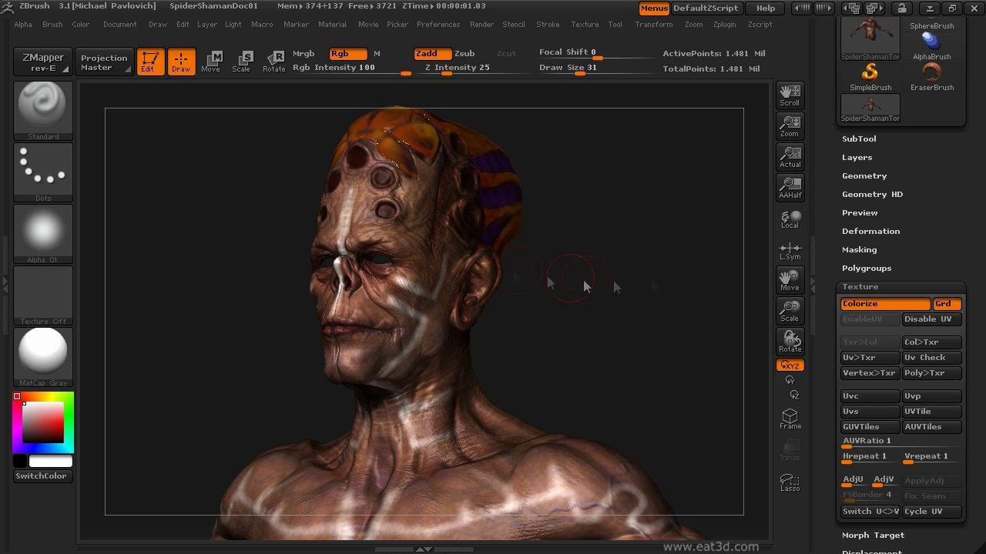
key("f")
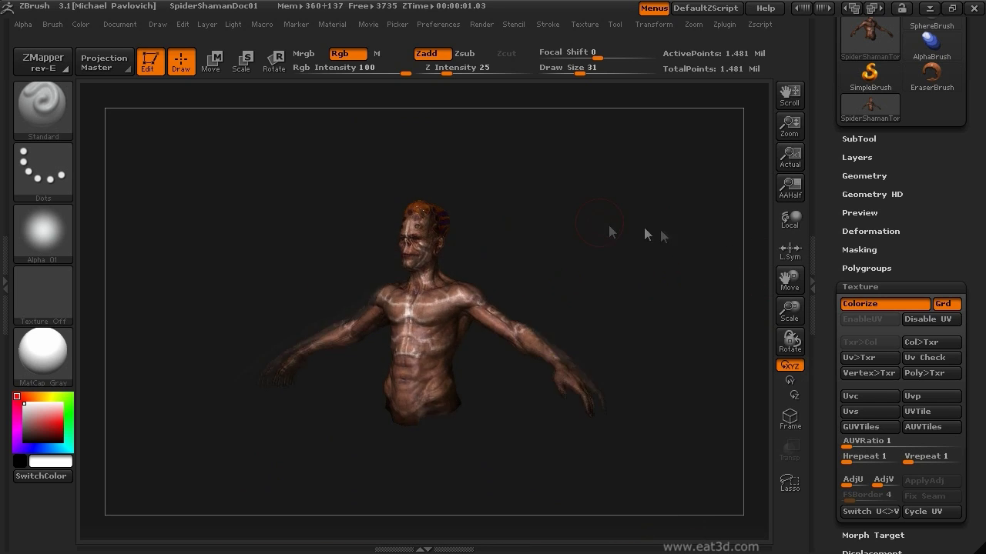
key("[")
key("[")
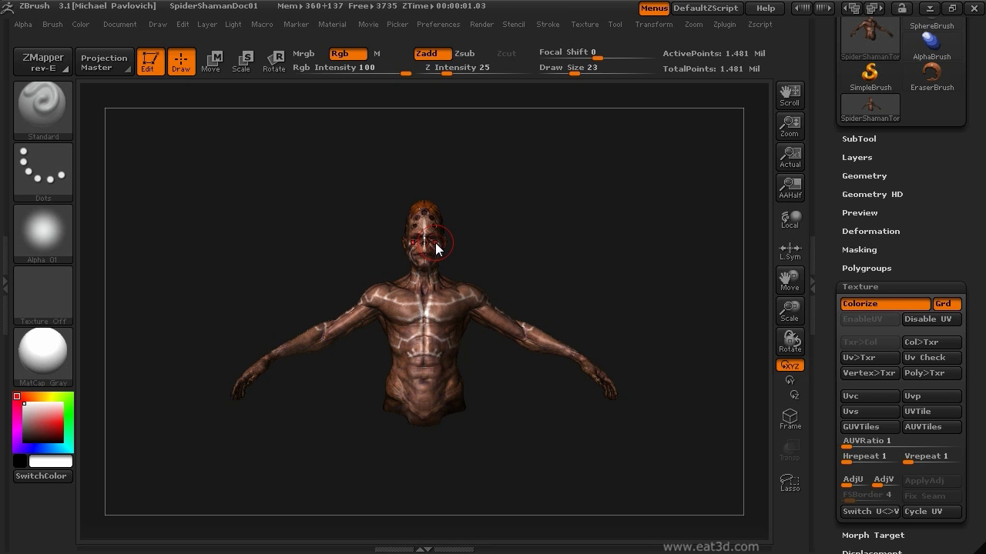
Lower the torso to subdivision level 1 in its geometry settings
left_click(860, 176)
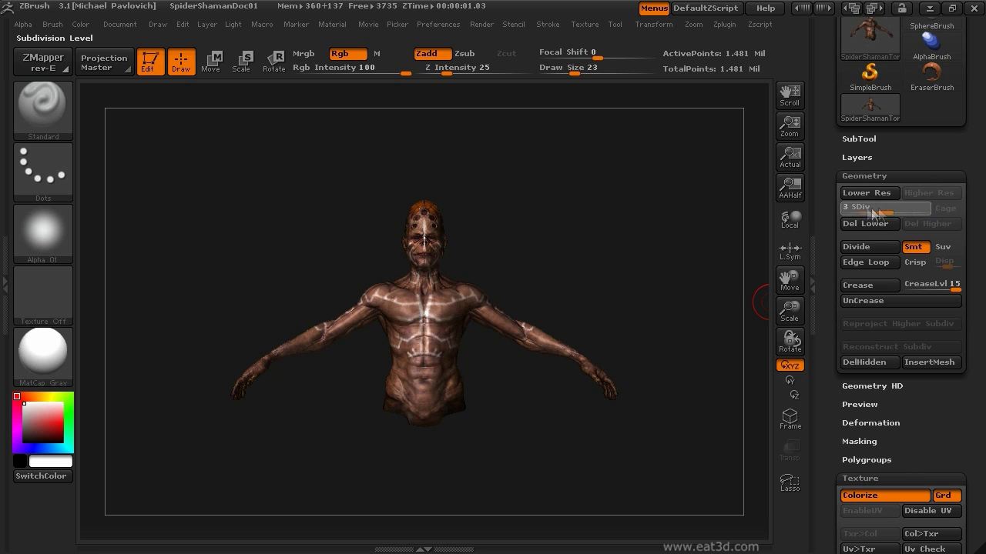
left_click_drag(872, 213, 837, 211)
scroll(829, 172, "down", 5)
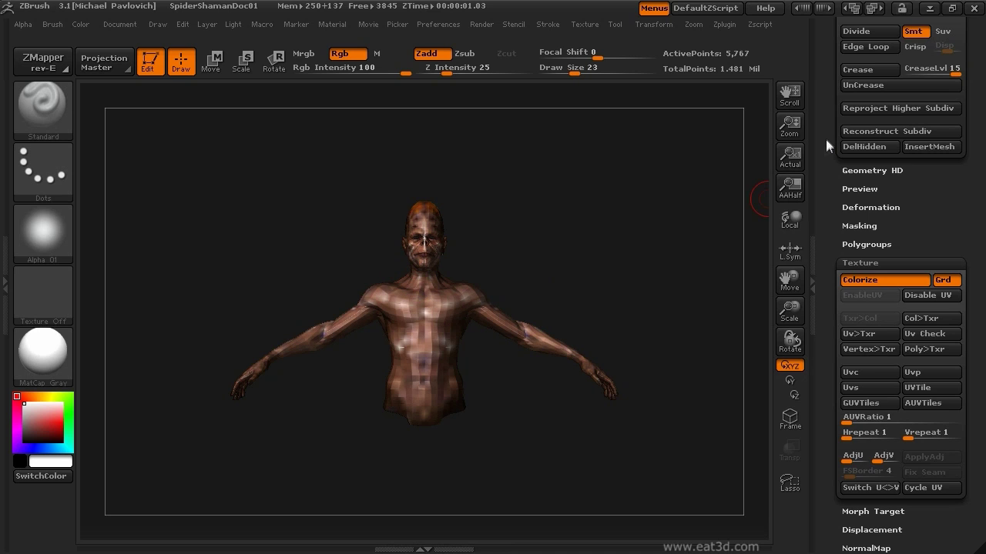
left_click_drag(825, 140, 828, 242)
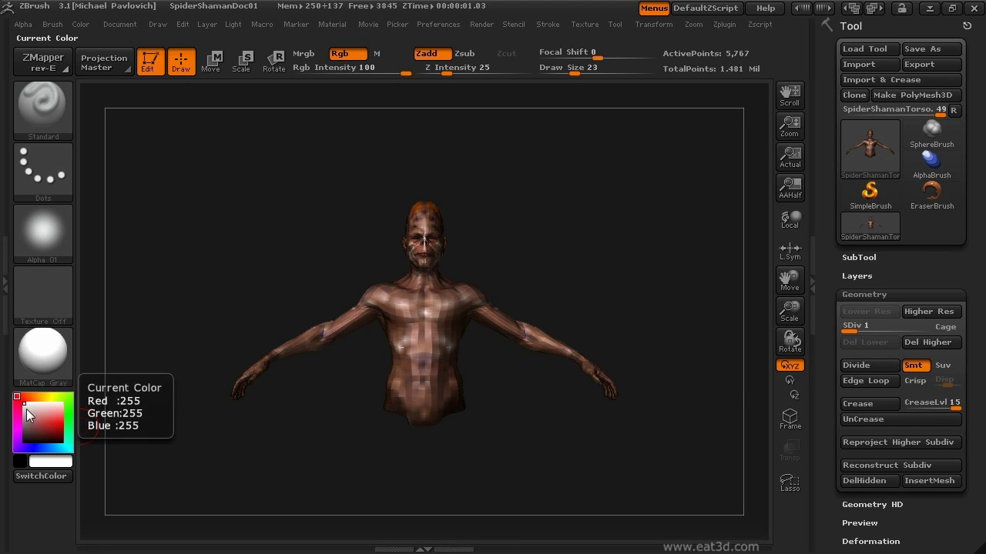
Create a new blank texture with width and height of 2048
left_click(585, 23)
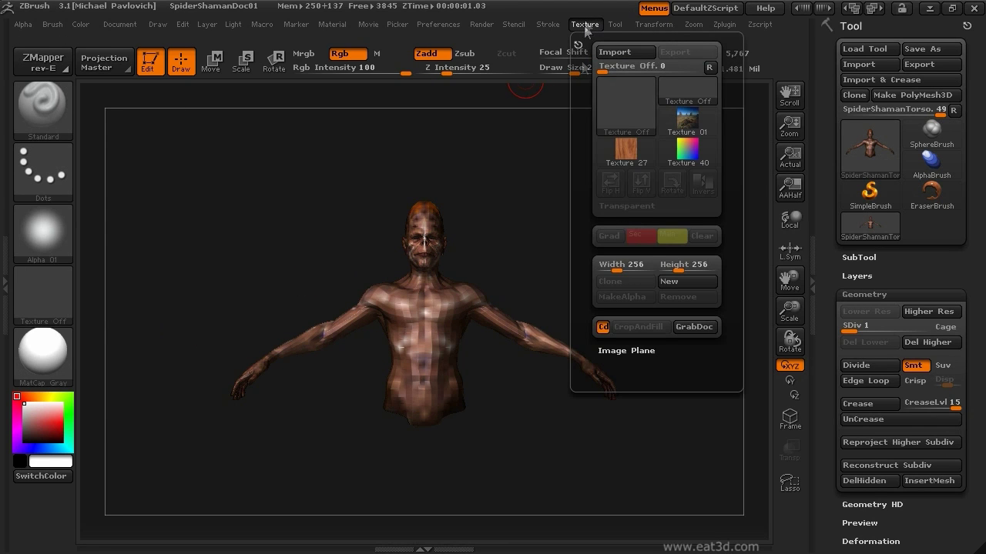
left_click(627, 263)
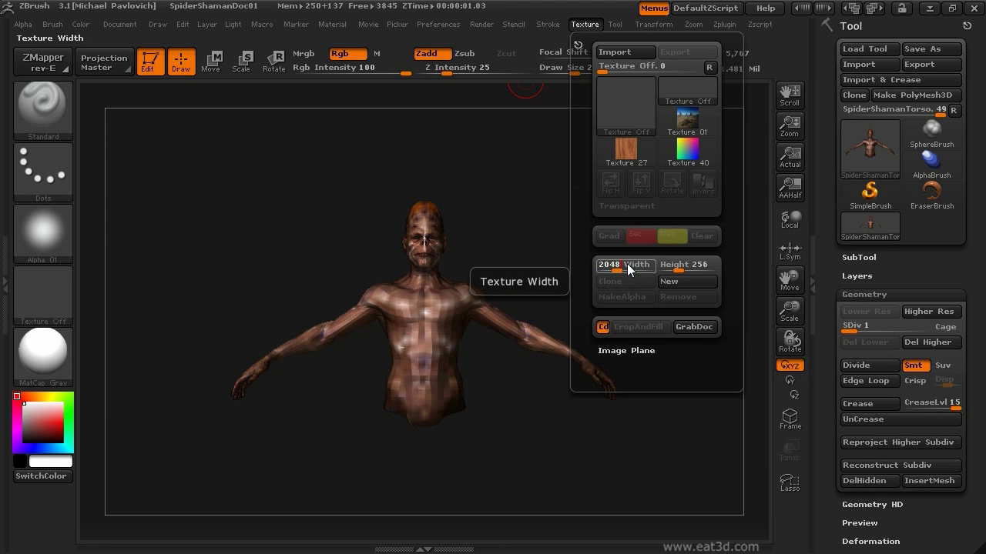
left_click(701, 280)
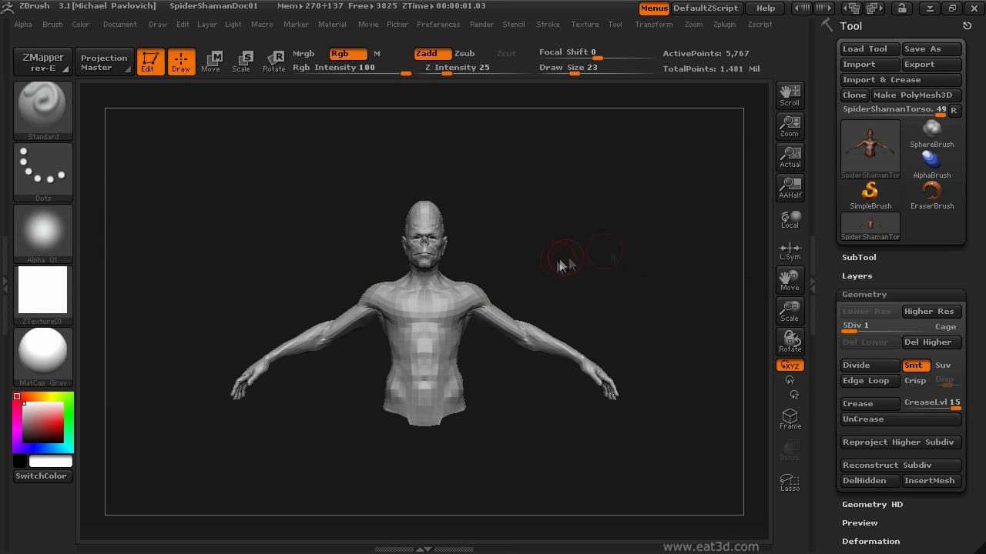
Raise the torso to subdivision level 5 and transfer its painted vertex colors onto the new texture
left_click_drag(847, 328, 923, 331)
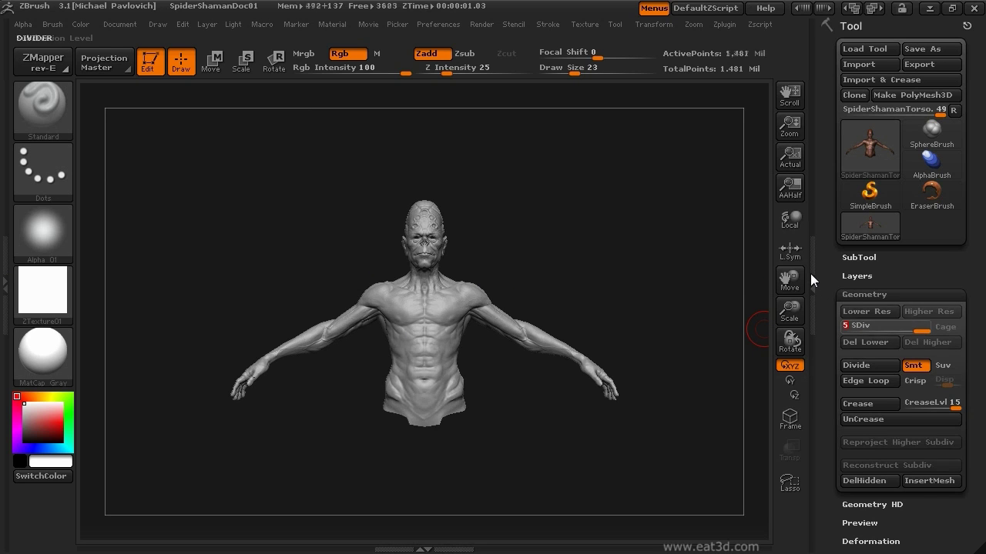
left_click_drag(828, 275, 827, 158)
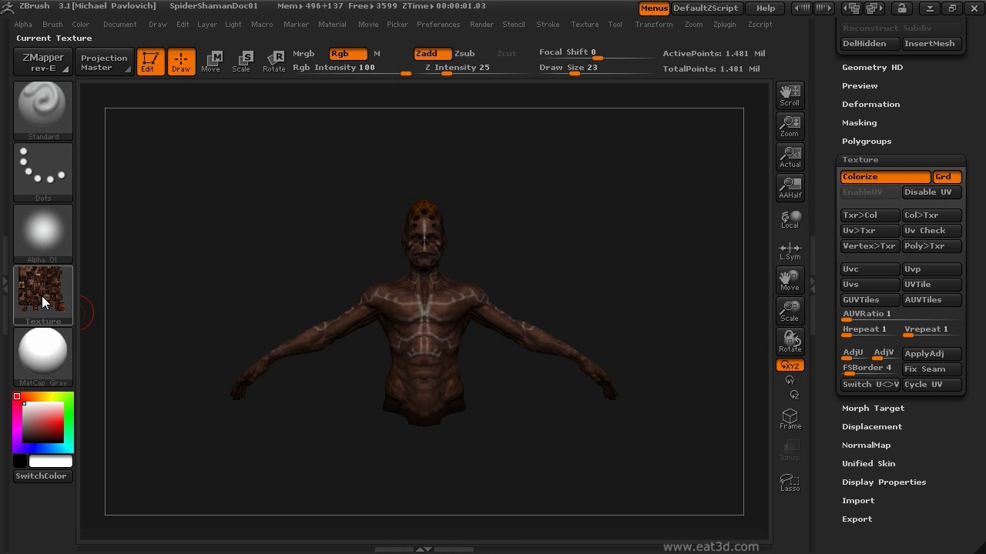
mouse_move(42, 296)
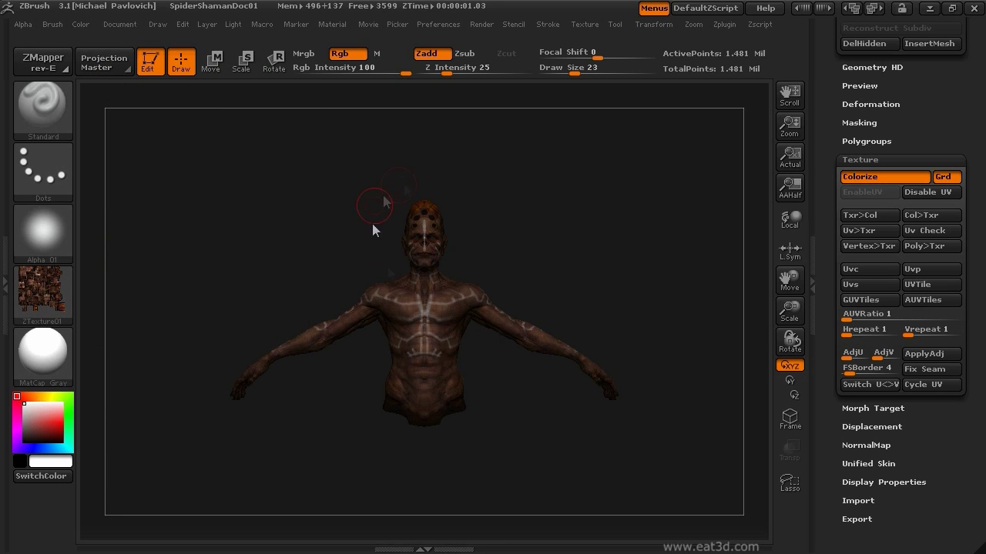
Flip the color texture vertically and export it as BodyCM.PSD in the Bake folder, replacing the existing file
left_click(585, 26)
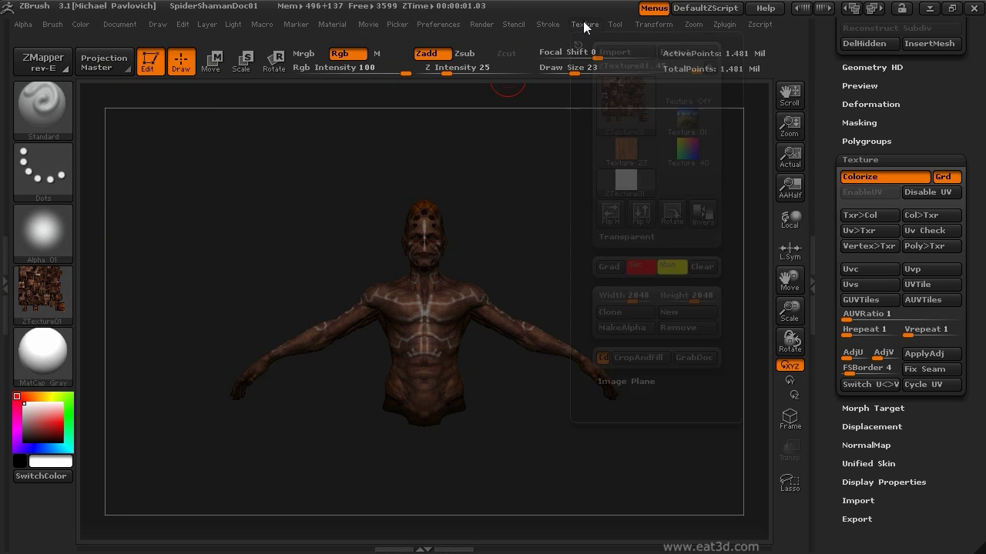
left_click(642, 212)
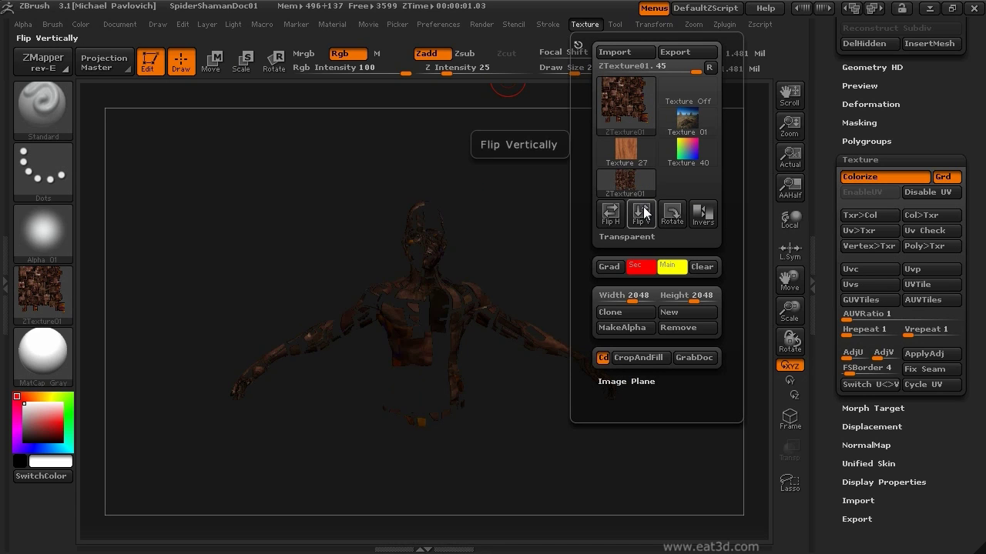
left_click(685, 54)
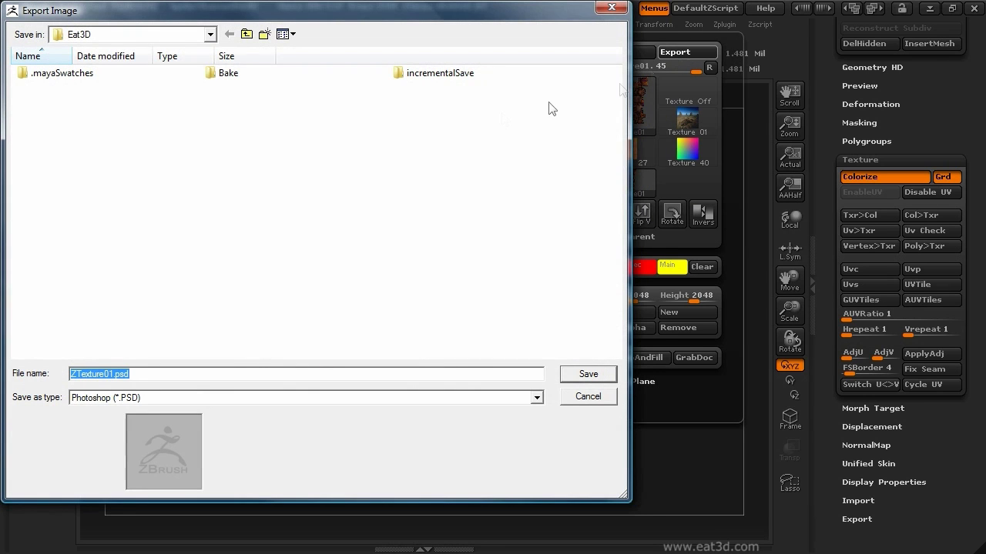
double_click(228, 73)
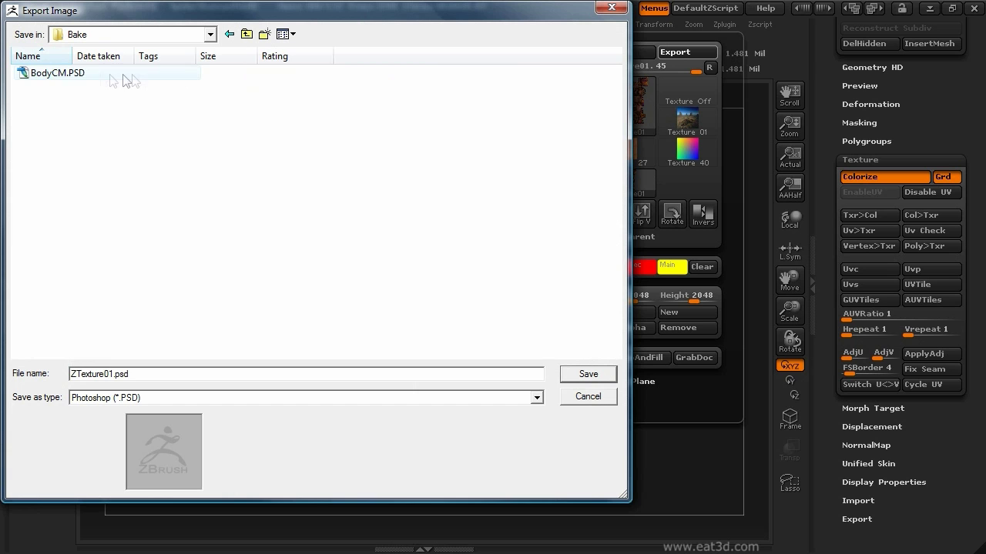
left_click(51, 74)
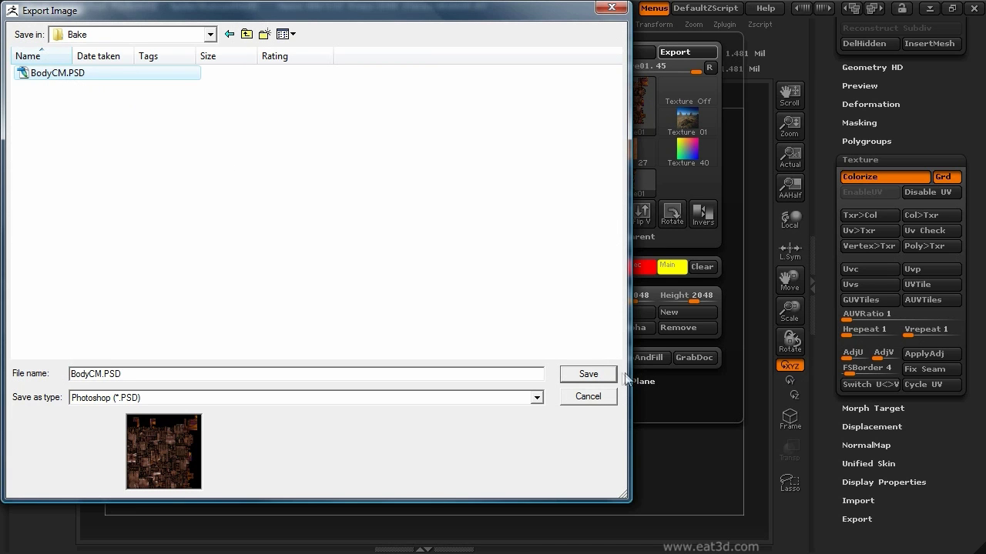
left_click(599, 375)
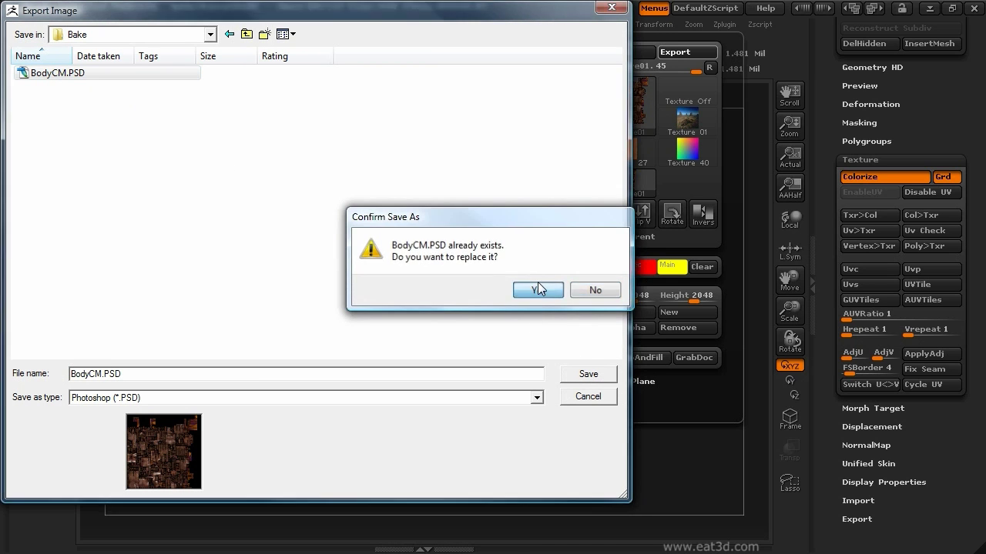
left_click(538, 289)
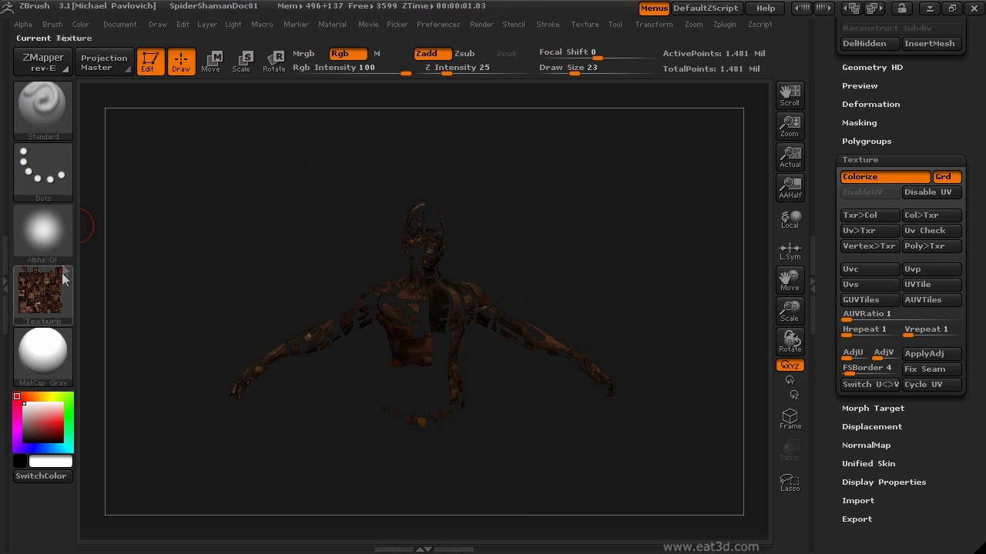
Turn the texture off and hide one half of the torso, keeping just past the center line visible
left_click(62, 278)
left_click(120, 353)
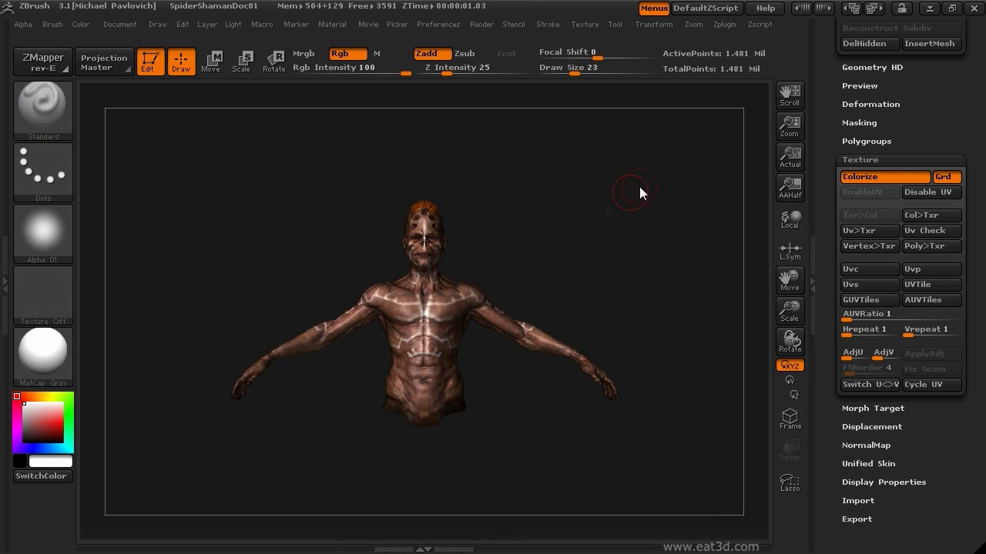
mouse_move(593, 184)
left_mouse_down()
mouse_move(570, 213)
mouse_move(407, 208)
mouse_move(275, 241)
mouse_move(531, 244)
left_mouse_up()
left_click_drag(425, 317, 421, 392)
left_click_drag(721, 129, 430, 499, "ctrl+shift")
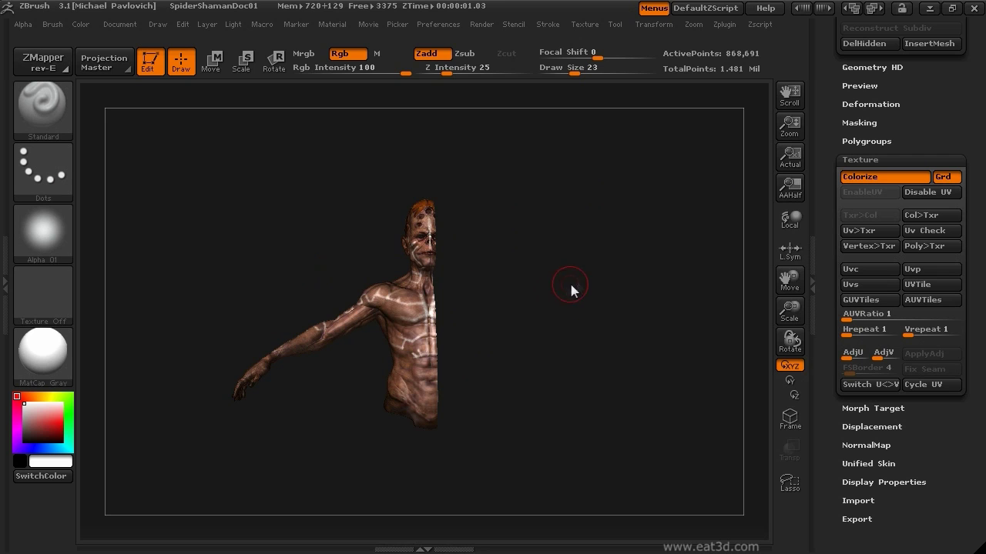
mouse_move(571, 289)
left_mouse_down()
mouse_move(658, 288)
mouse_move(335, 301)
left_mouse_up()
left_click_drag(520, 288, 607, 259)
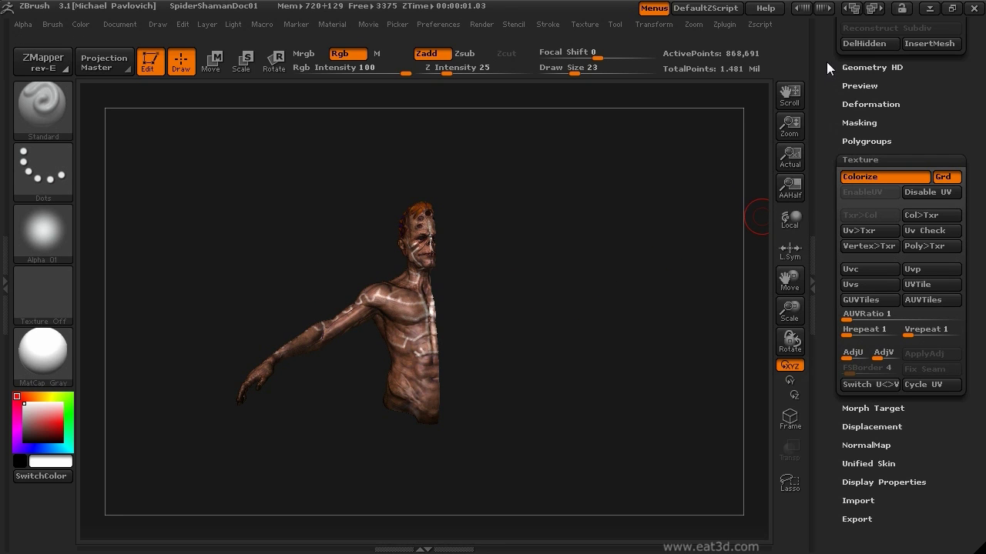
Export the visible half of the torso as BodyHigh.OBJ, replacing the existing file, and close ZBrush without saving the document
left_click_drag(826, 61, 833, 246)
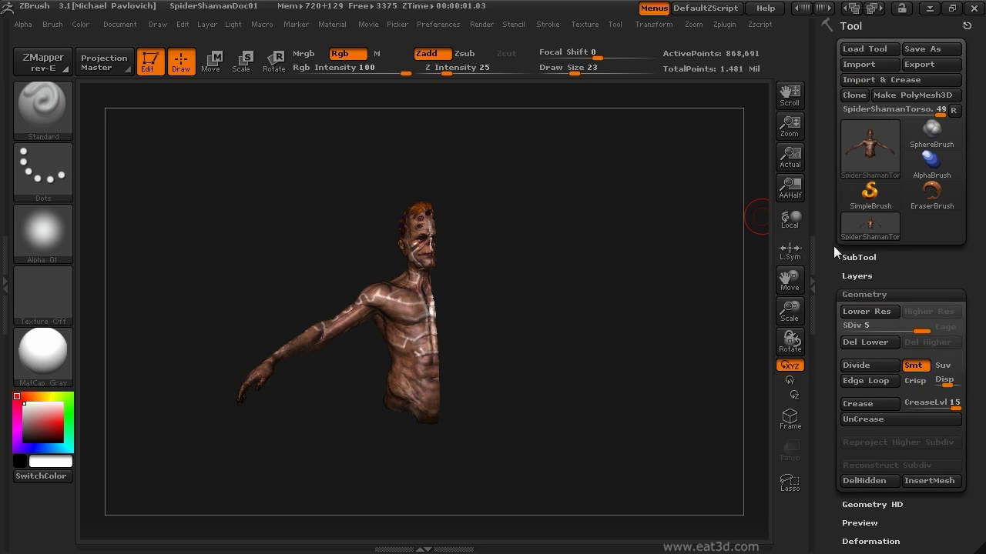
left_click(924, 68)
left_click(63, 77)
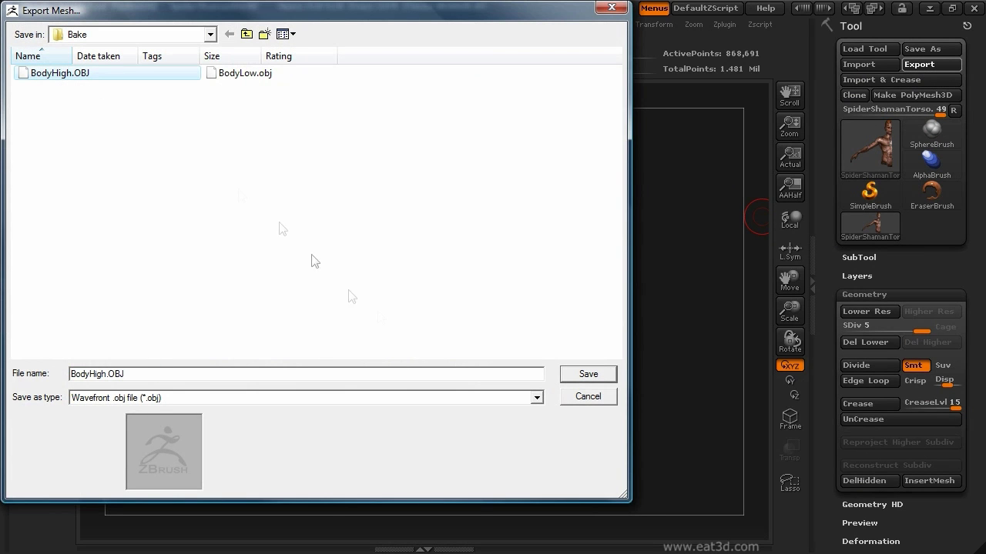
left_click(585, 375)
left_click(538, 289)
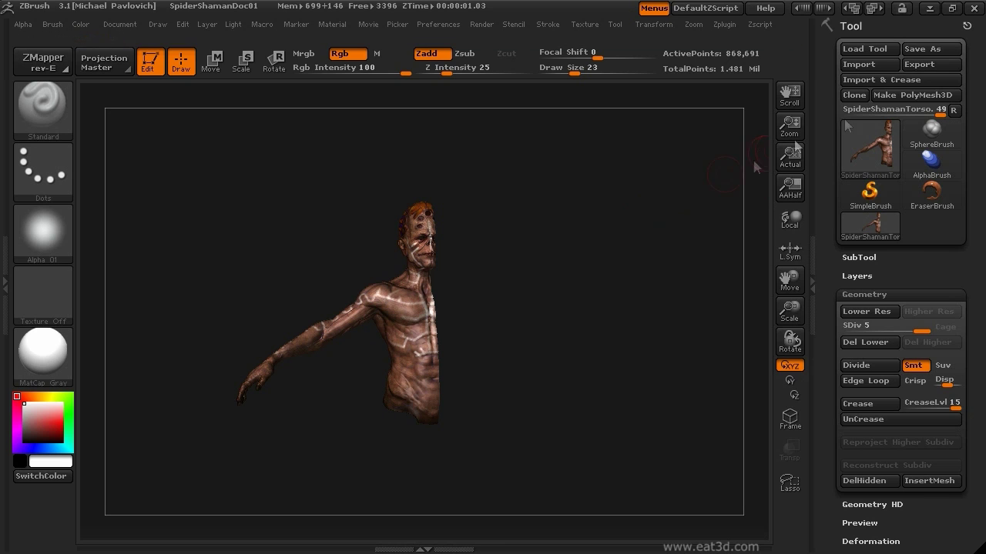
left_click(973, 7)
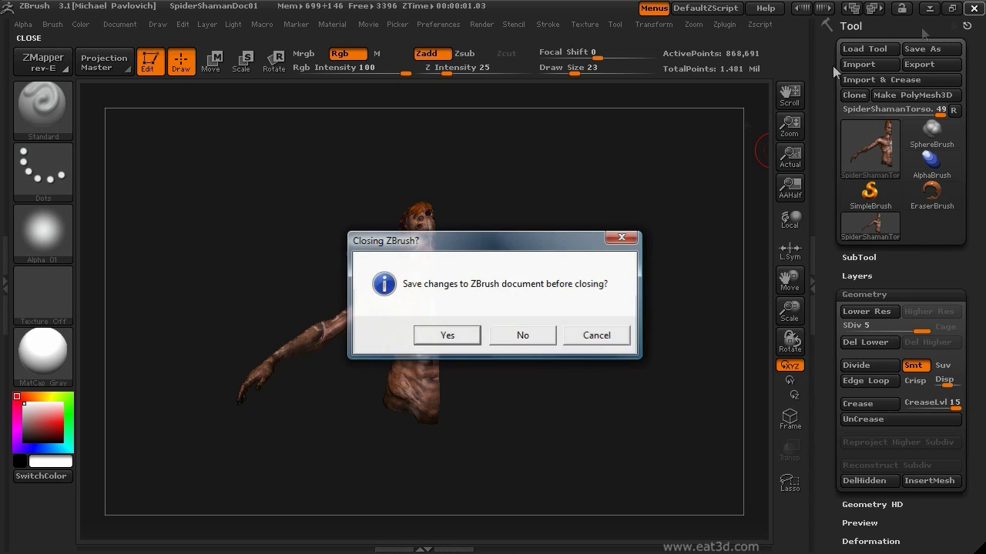
left_click(521, 336)
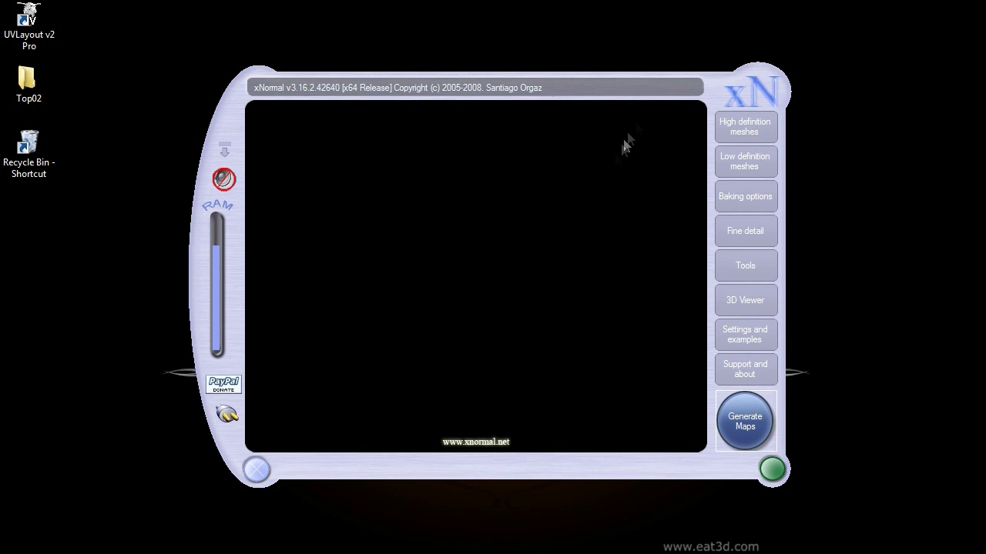
In xNormal, add BodyHigh.OBJ from the Bake folder to the high definition meshes
left_click(753, 129)
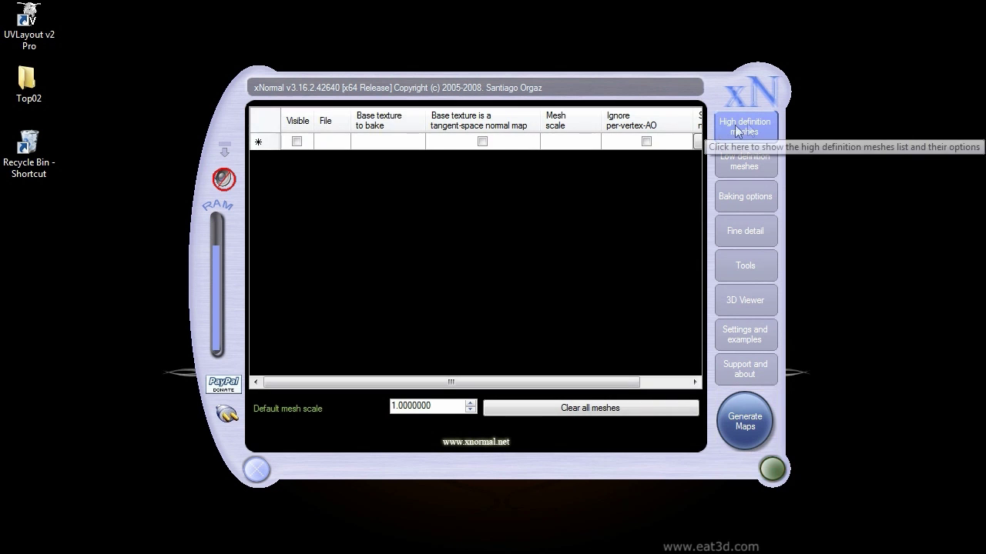
right_click(385, 148)
left_click(432, 148)
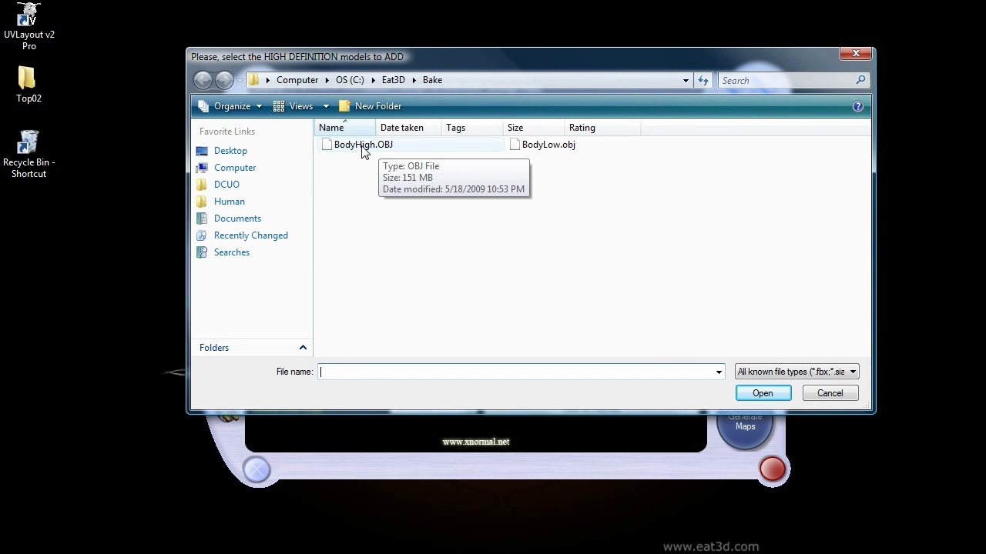
double_click(364, 146)
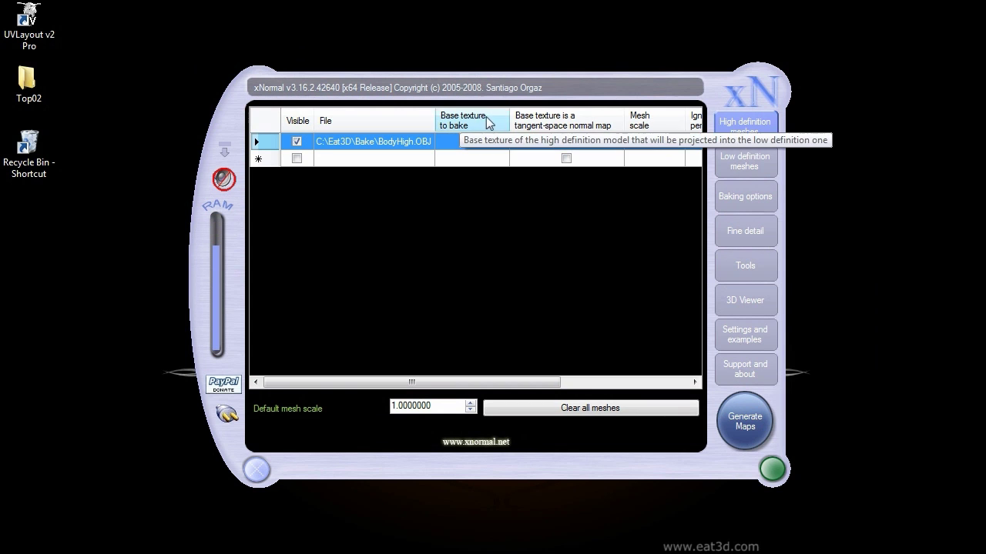
Assign BodyCM.PSD from the Bake folder as the base texture to bake for the BodyHigh.OBJ mesh
right_click(473, 141)
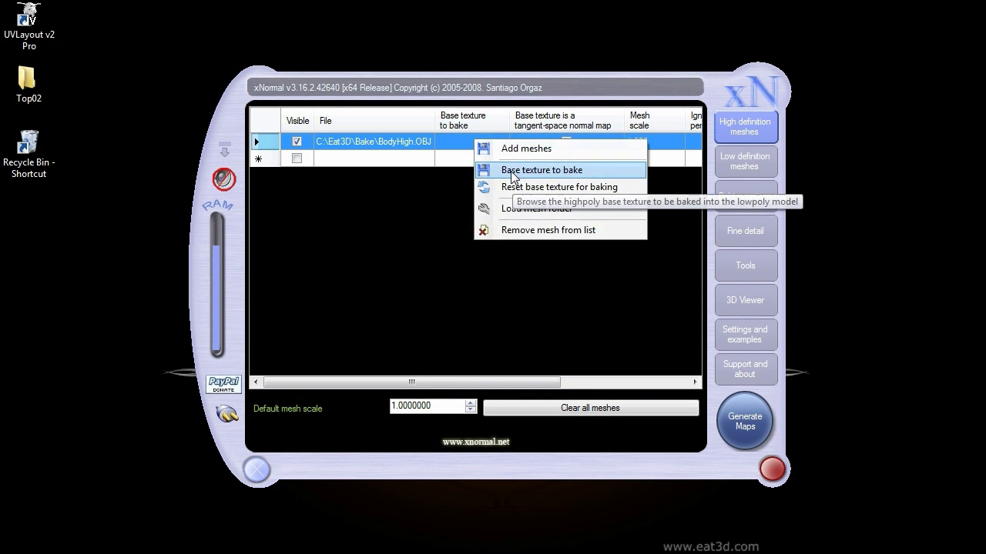
left_click(510, 168)
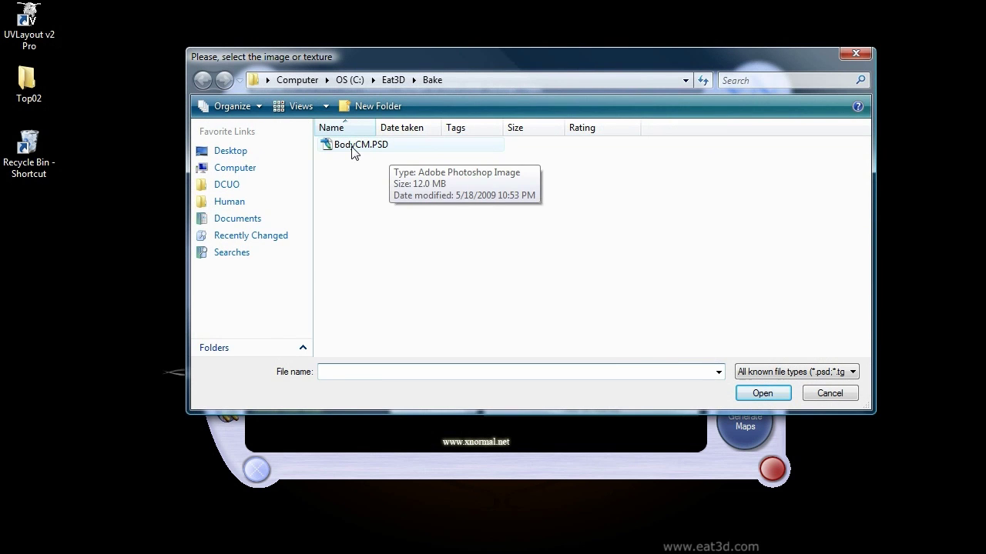
double_click(354, 146)
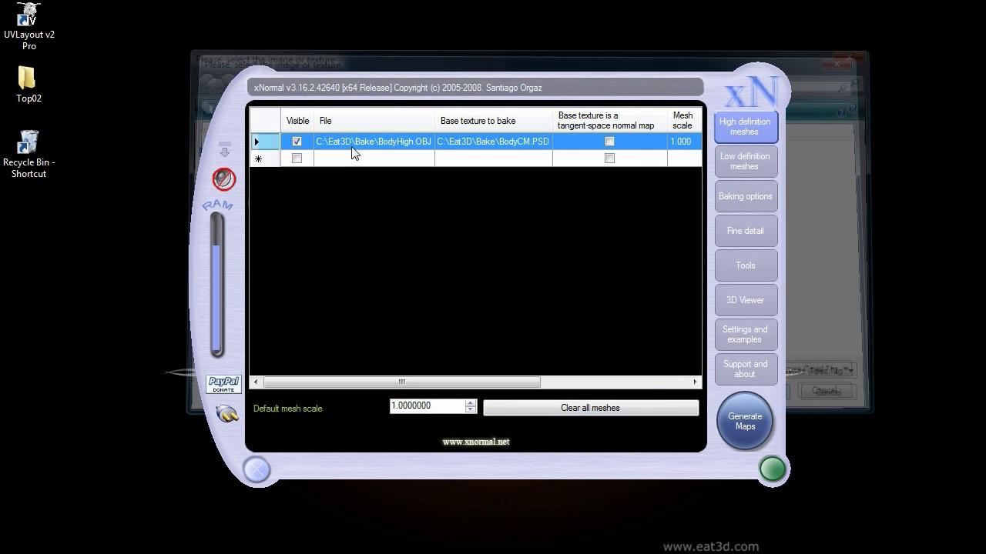
Add BodyLow.obj from the Bake folder to the low definition meshes
left_click(746, 165)
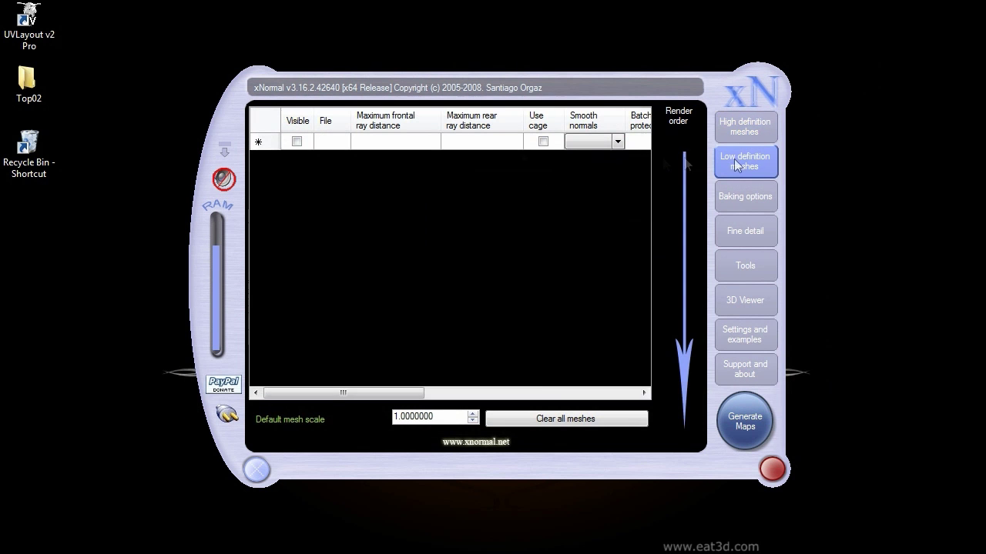
right_click(397, 148)
left_click(446, 157)
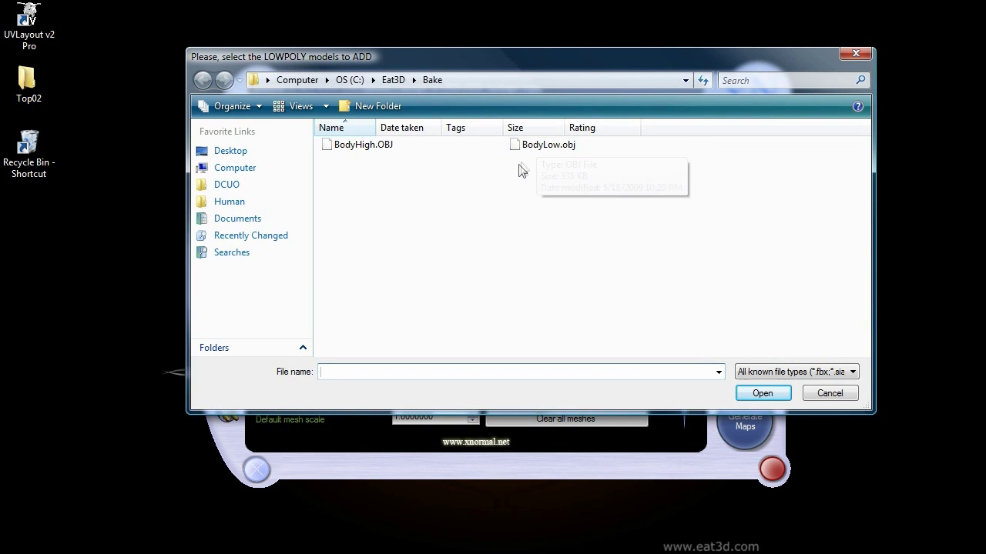
double_click(550, 148)
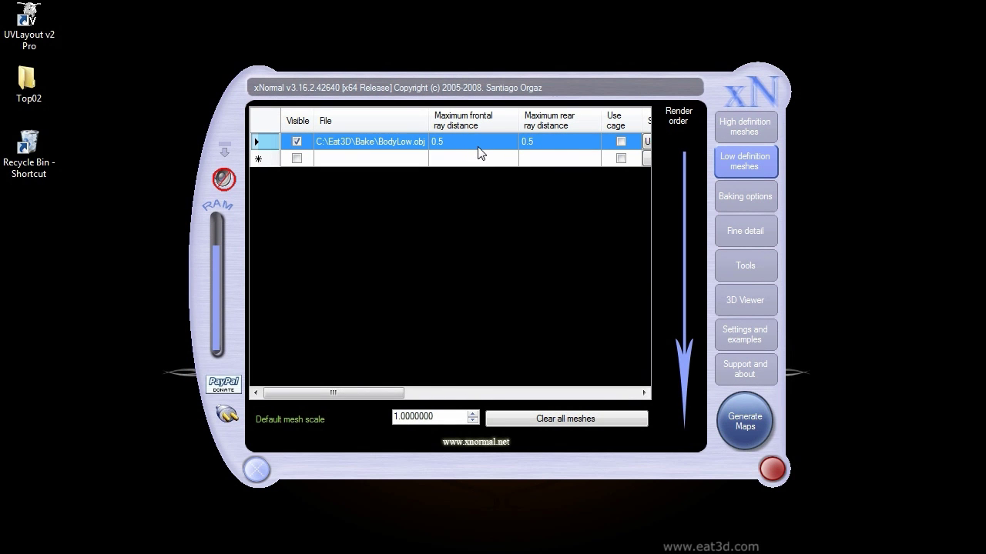
Set both the maximum frontal and maximum rear ray distance of BodyLow.obj to 2
double_click(437, 142)
type("2")
key("Return")
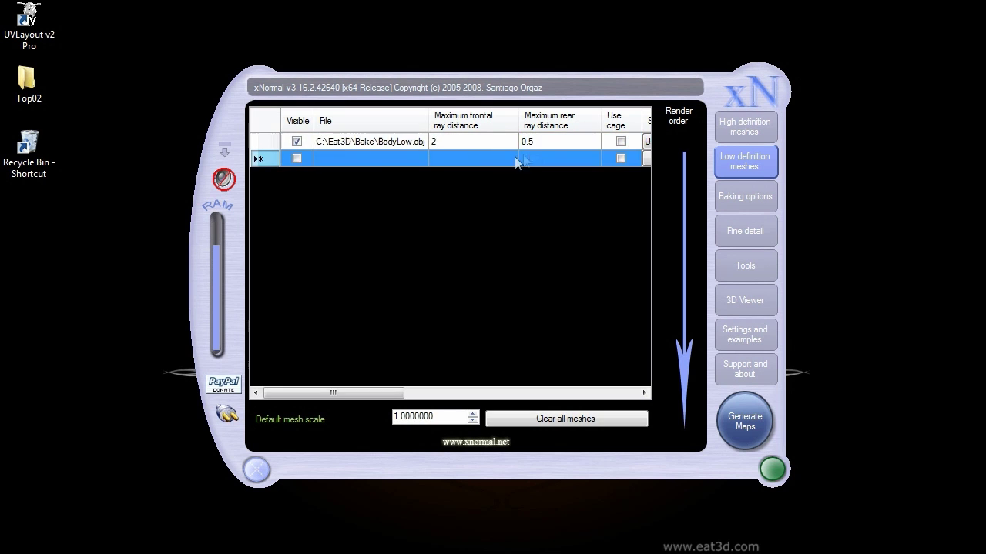
double_click(527, 142)
type("2")
key("Return")
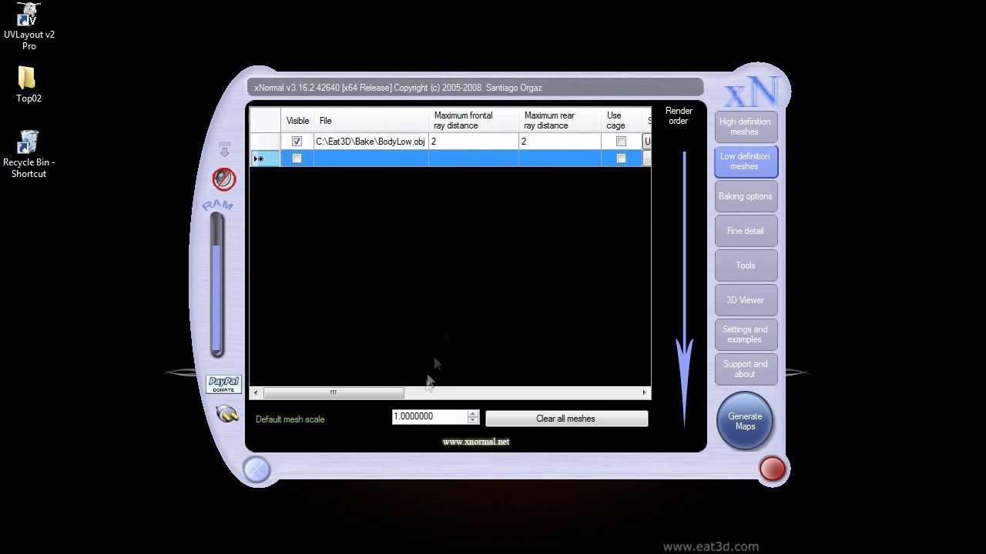
Set the smooth normals option of BodyLow.obj to Average normals
left_click_drag(371, 393, 444, 393)
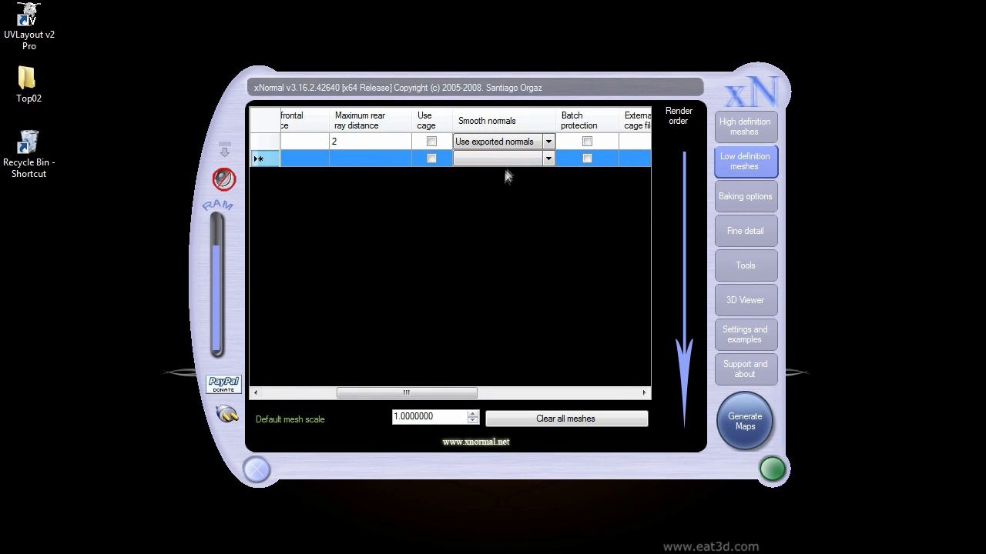
left_click(549, 145)
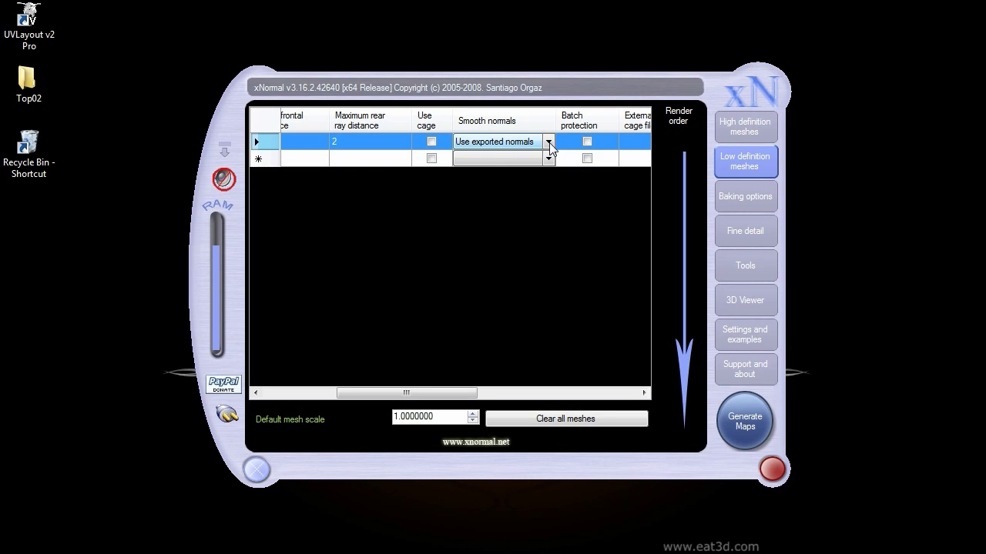
left_click(549, 142)
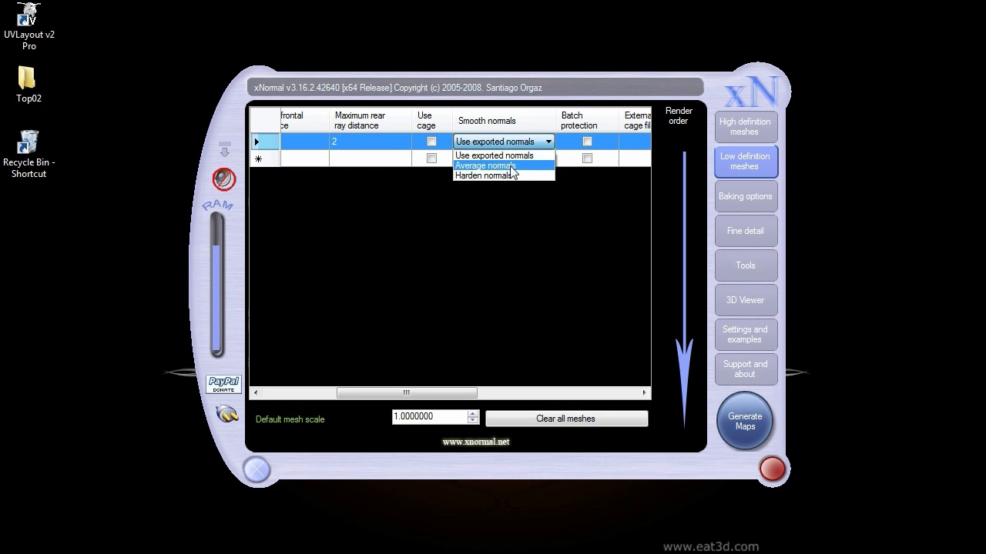
left_click(549, 164)
left_click_drag(436, 393, 362, 392)
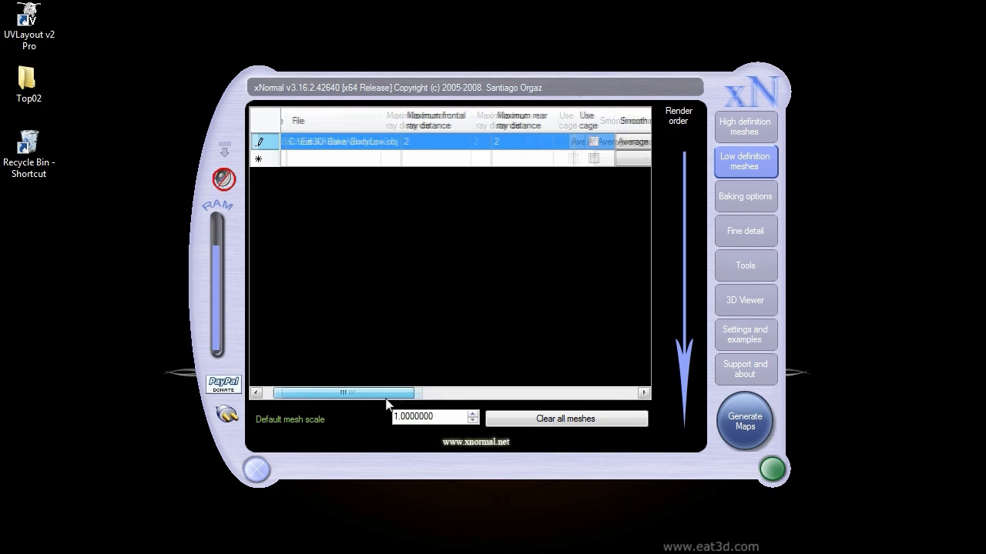
In the baking options, set the output file to Body.tga in the Bake folder and the map size to 512 by 512
left_click(744, 198)
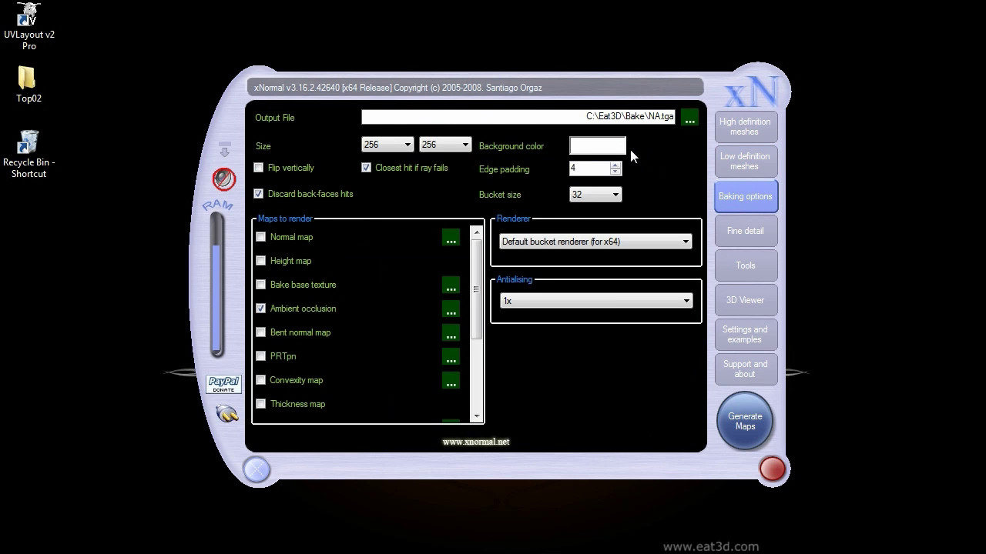
left_click(689, 118)
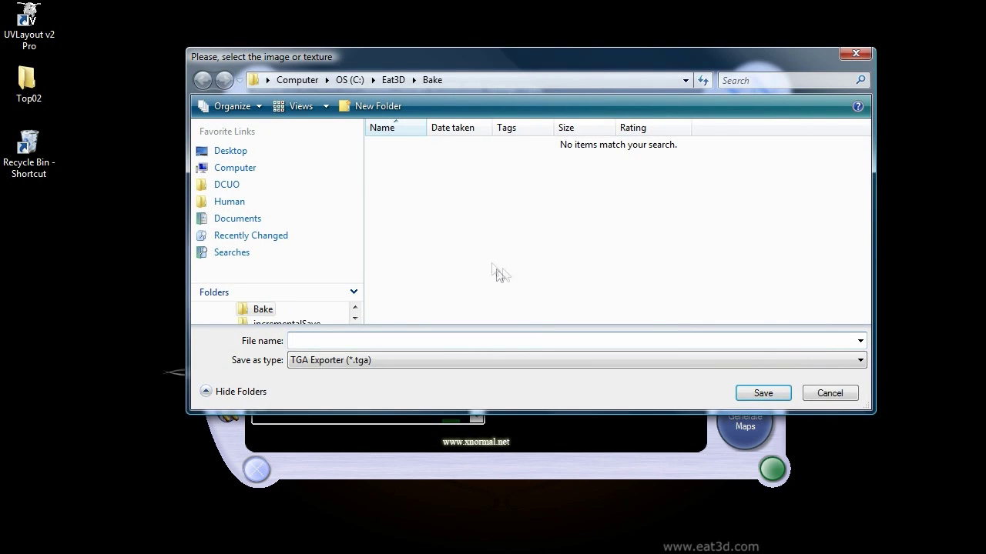
type("Body")
key("Return")
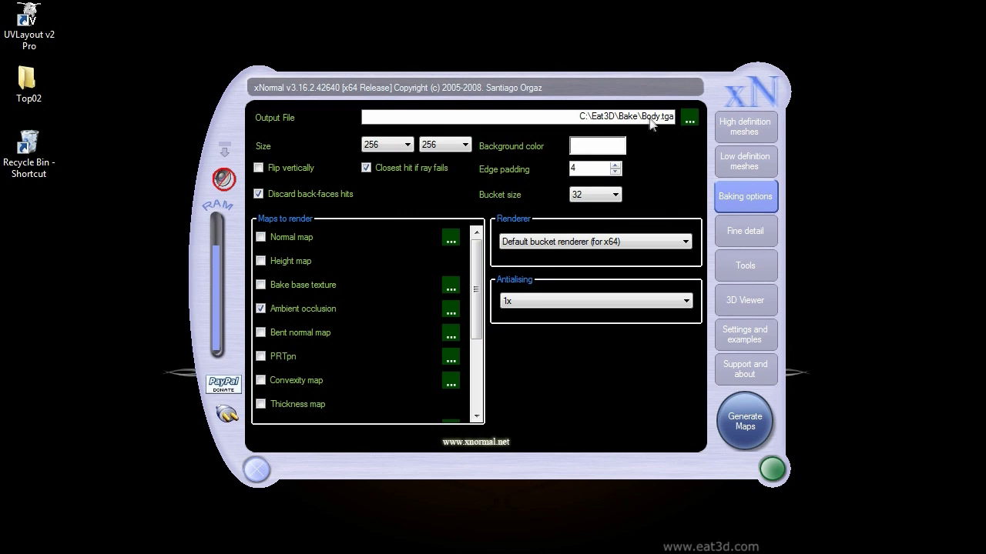
left_click(406, 145)
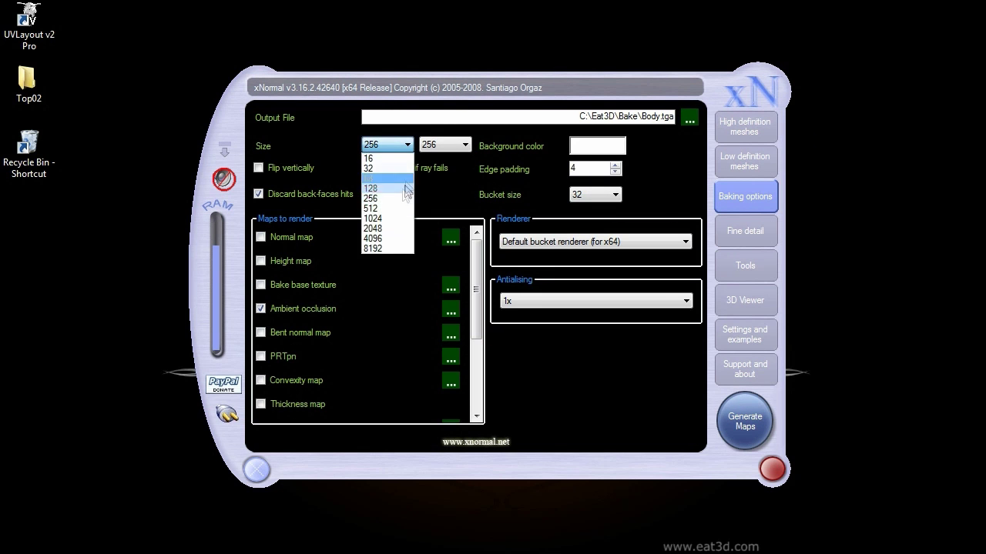
left_click(399, 209)
left_click(466, 145)
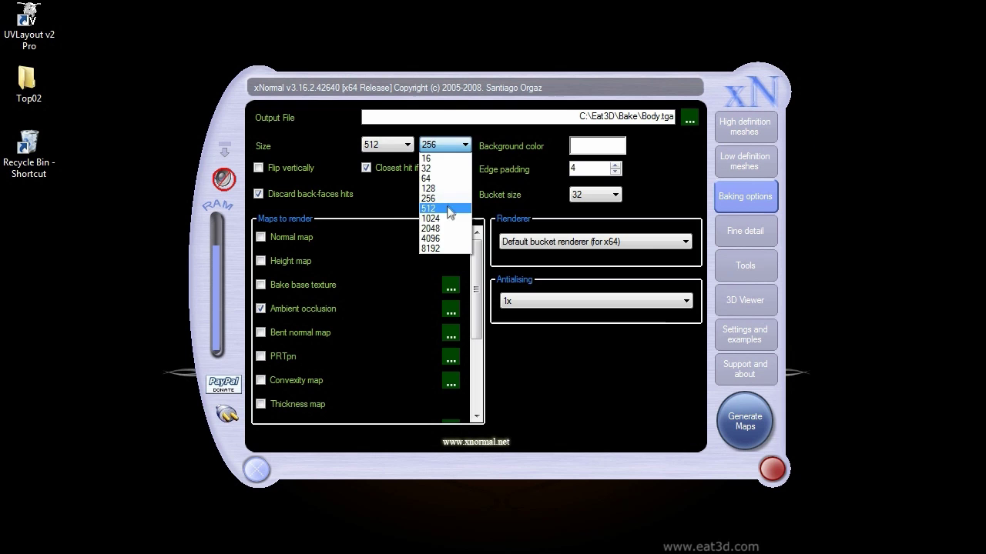
left_click(442, 208)
Set the bake background color to the light blue normal-map tone with RGB 128, 128, 255
left_click(623, 148)
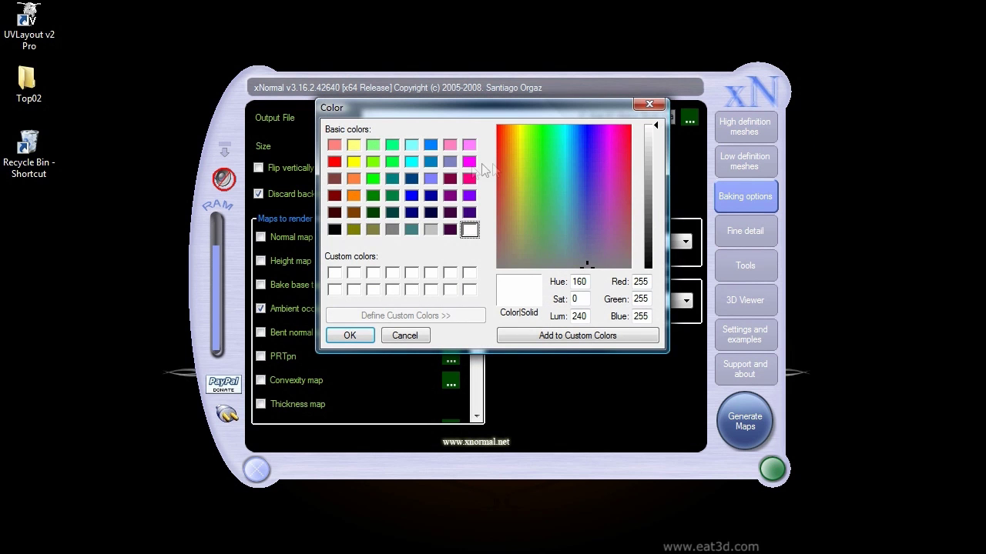
left_click(431, 179)
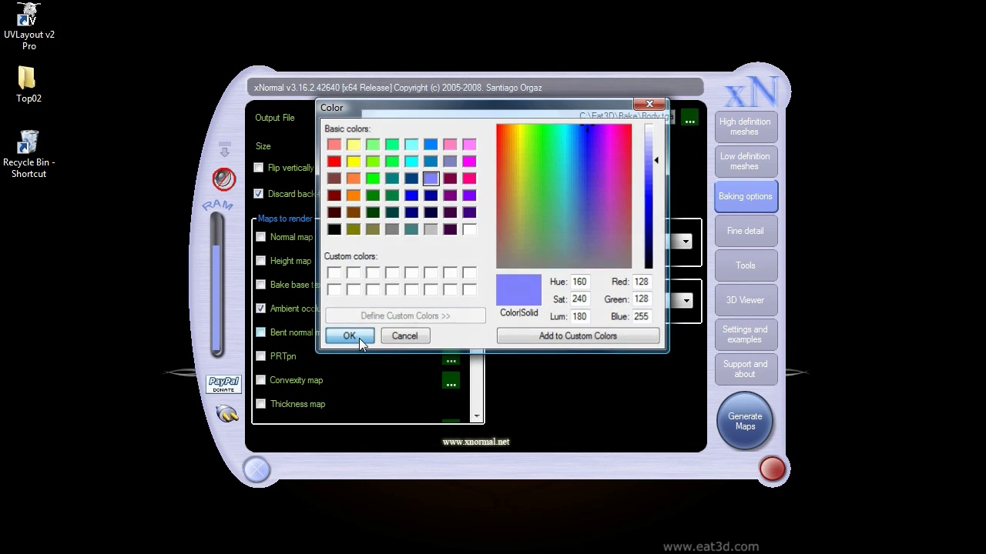
left_click(356, 336)
Choose the normal map instead of ambient occlusion as the map to render, check its swizzle settings, and set antialiasing to 2x
left_click(262, 310)
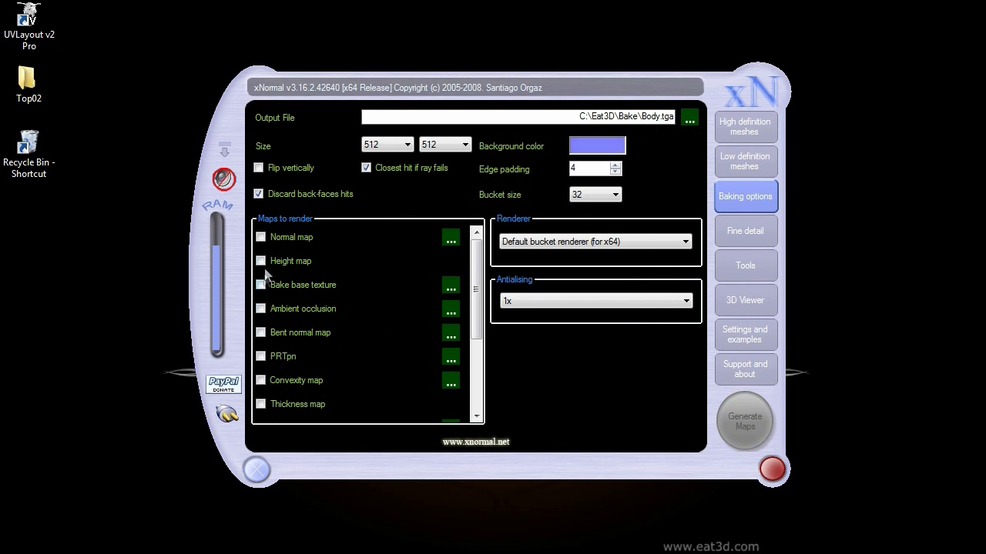
left_click(261, 237)
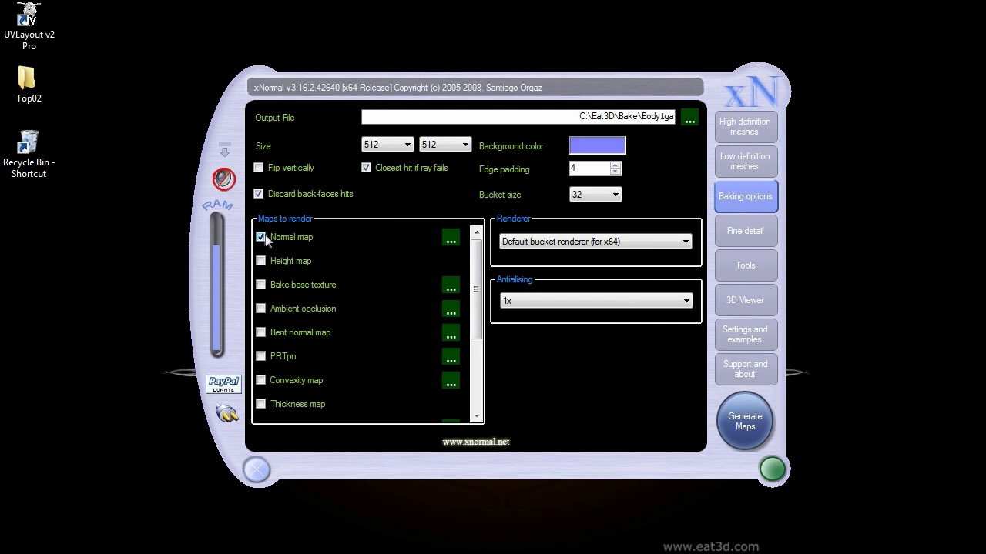
left_click(450, 238)
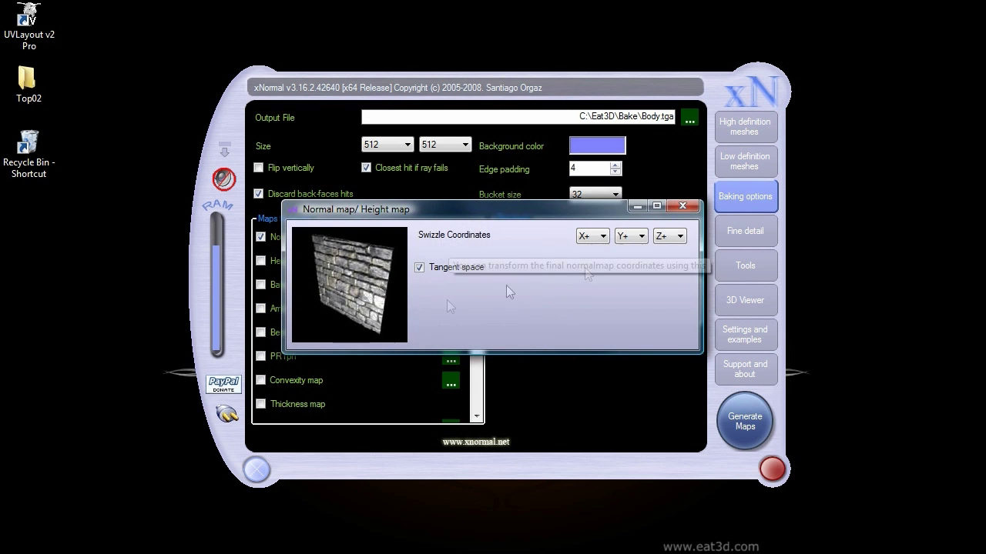
left_click(693, 206)
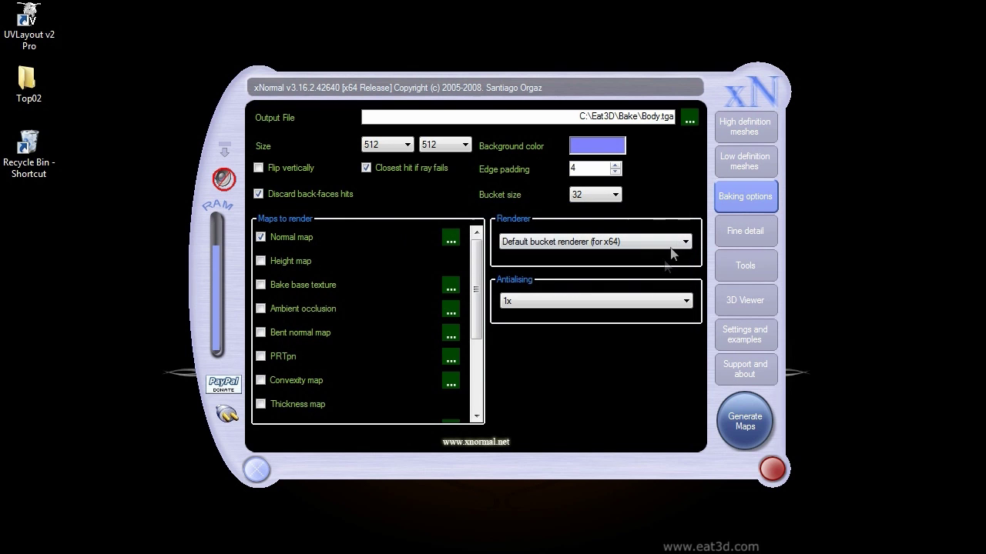
left_click(532, 301)
left_click(531, 325)
Review the high and low definition mesh lists, generate the normal map, and close the preview
left_click(738, 126)
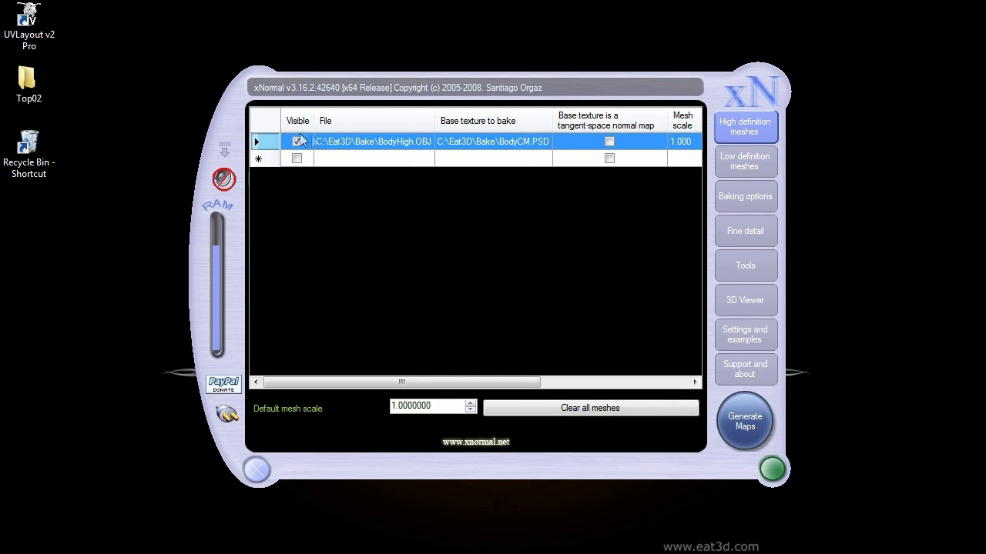
left_click(759, 170)
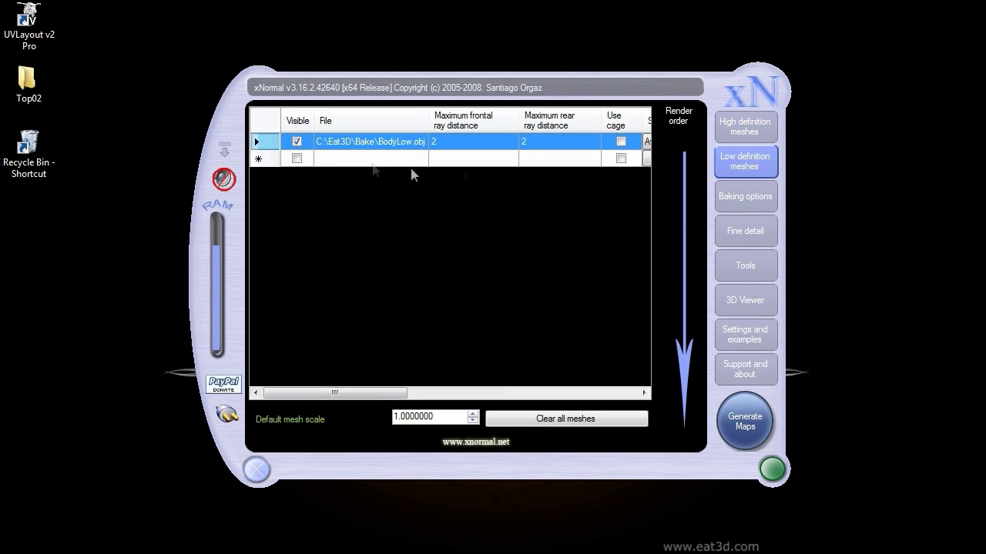
left_click(756, 194)
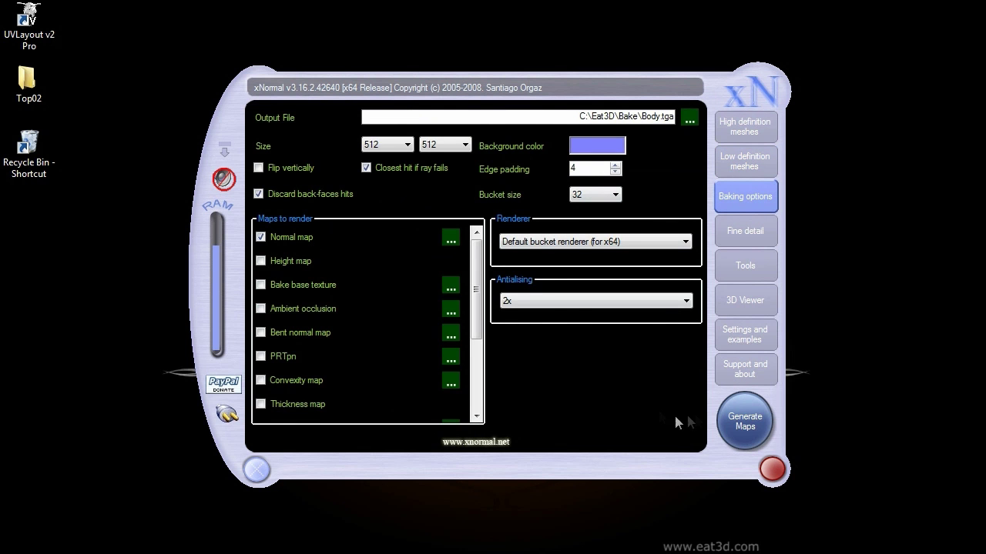
left_click(745, 409)
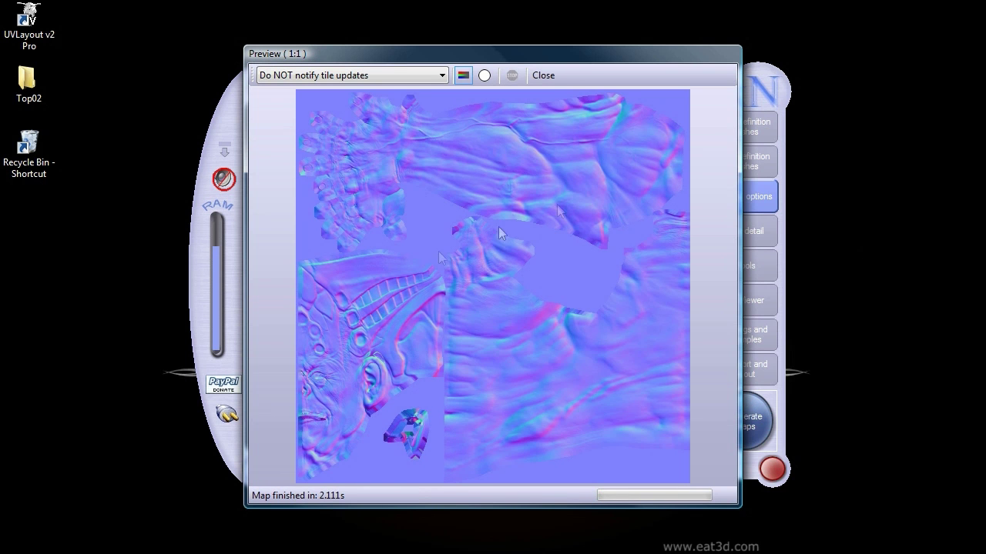
left_click(546, 75)
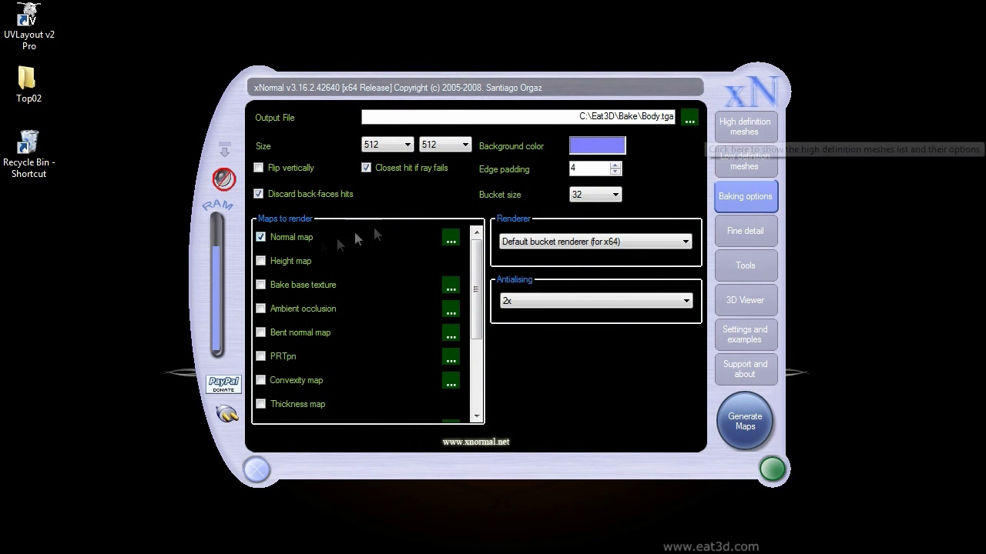
Switch the map to render from the normal map to Bake base texture and set the background color to black
left_click(261, 237)
left_click(261, 285)
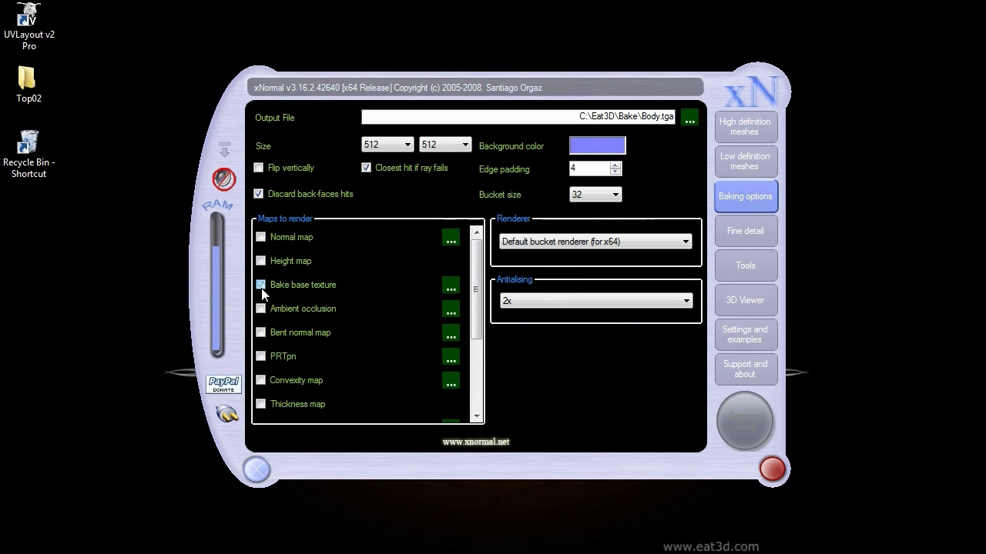
left_click(601, 146)
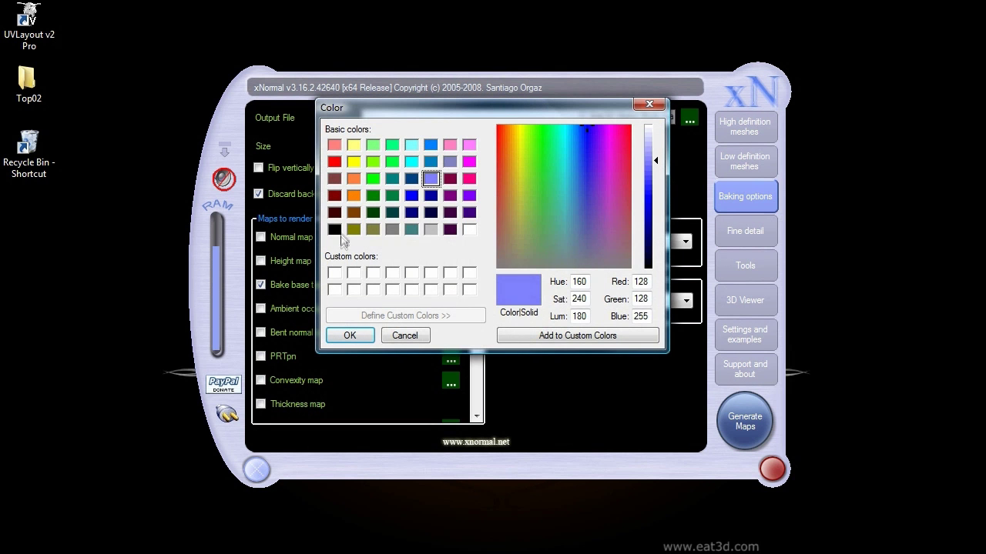
left_click(335, 229)
left_click(348, 337)
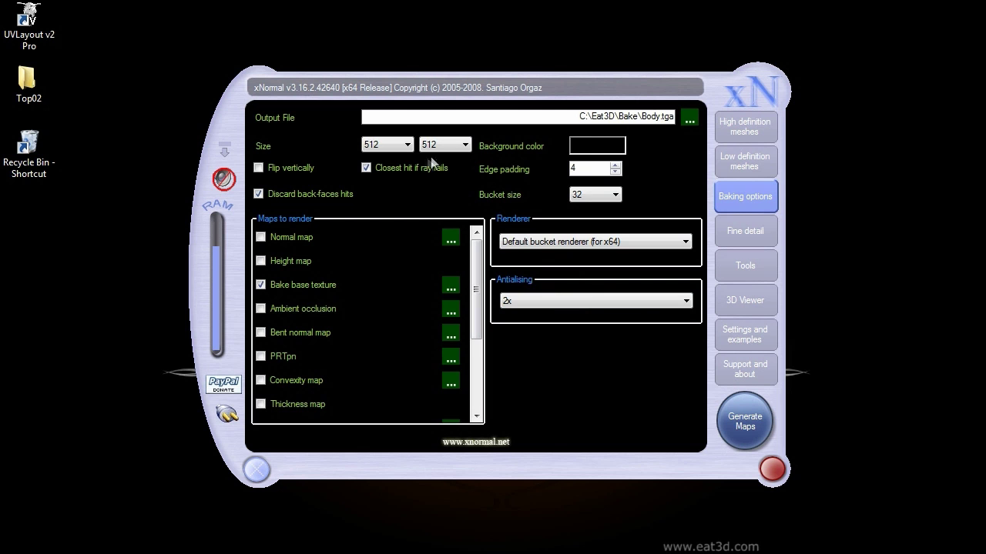
Recheck the mesh lists, generate the base texture map, and close its preview
left_click(744, 126)
left_click(751, 161)
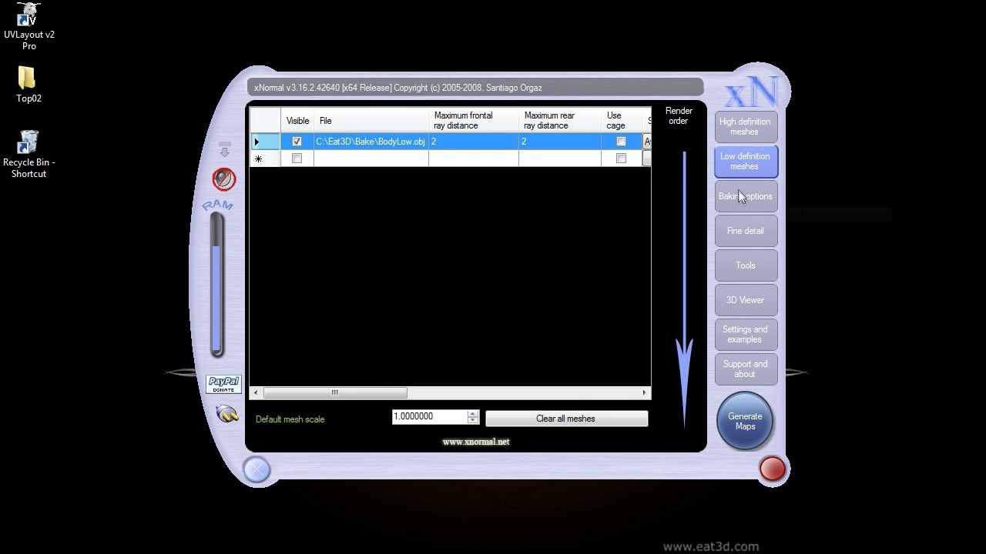
left_click(738, 198)
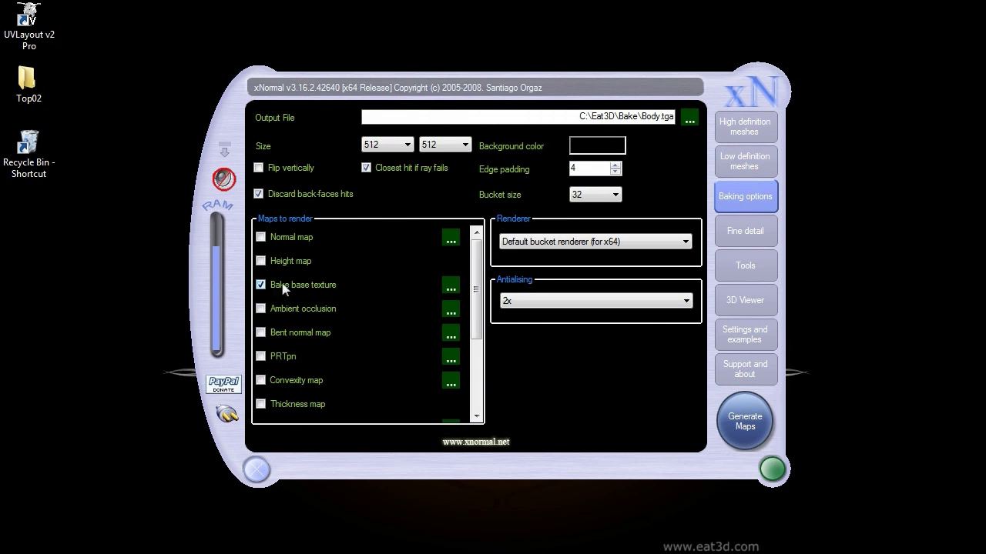
left_click(744, 421)
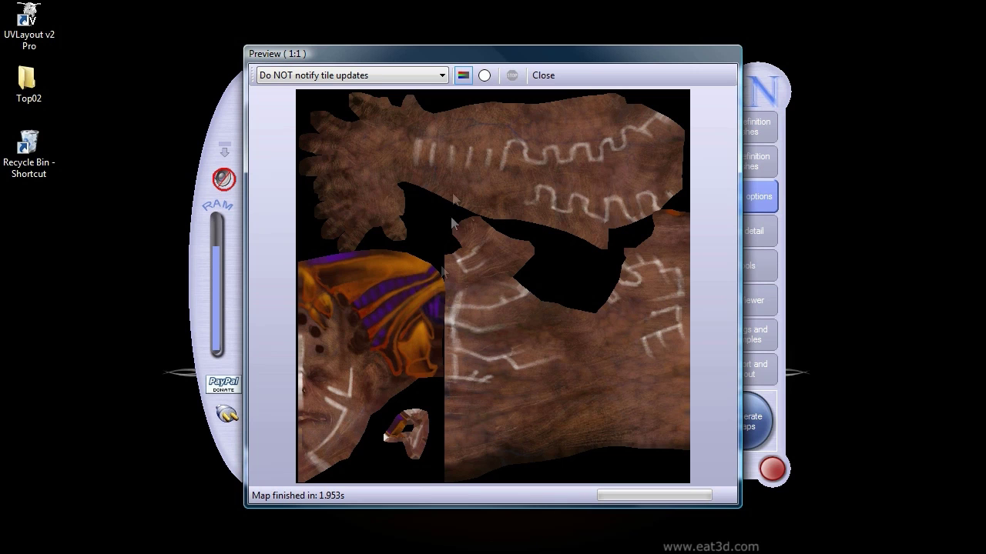
left_click(545, 75)
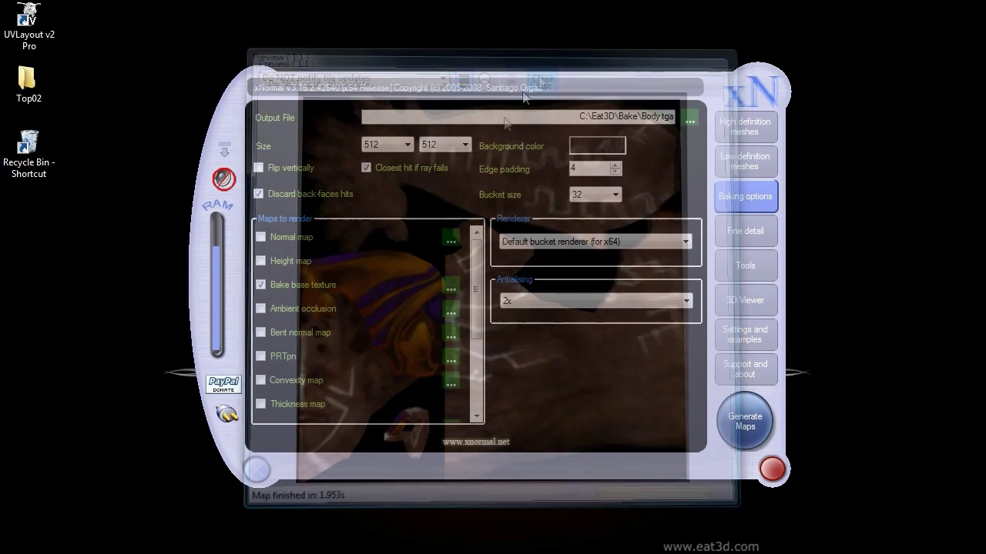
Switch the map to render from Bake base texture to Ambient occlusion and set the output size to 256 by 256
left_click(261, 285)
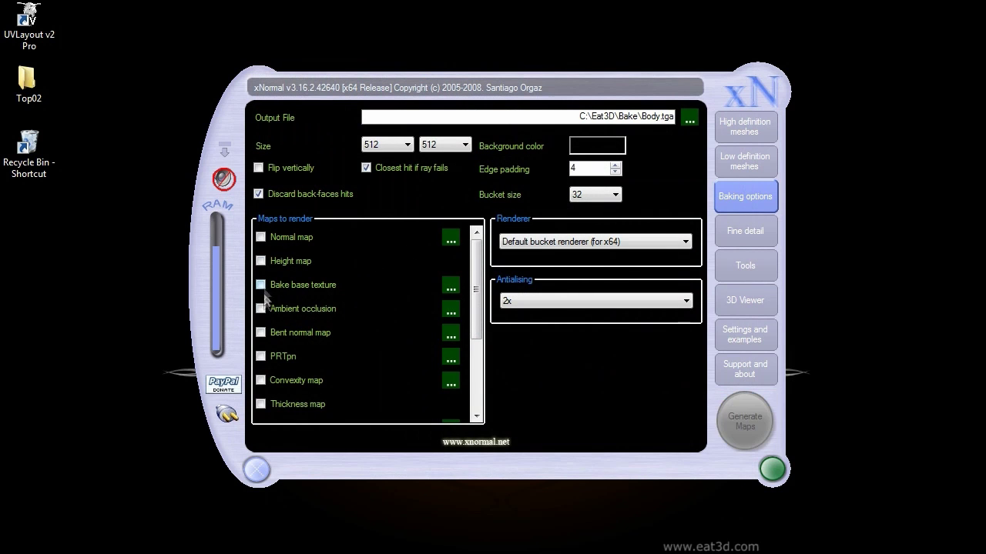
left_click(262, 308)
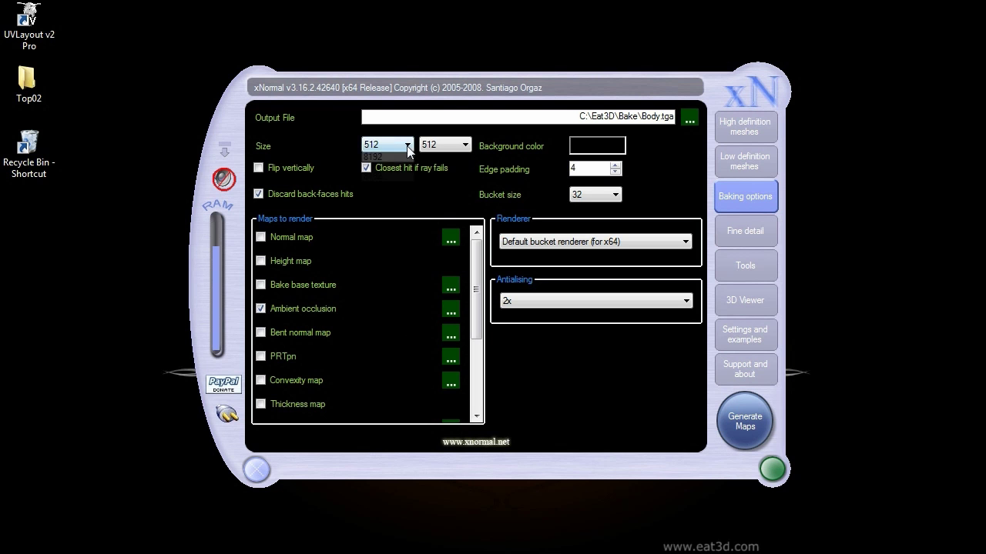
left_click(401, 203)
left_click(466, 146)
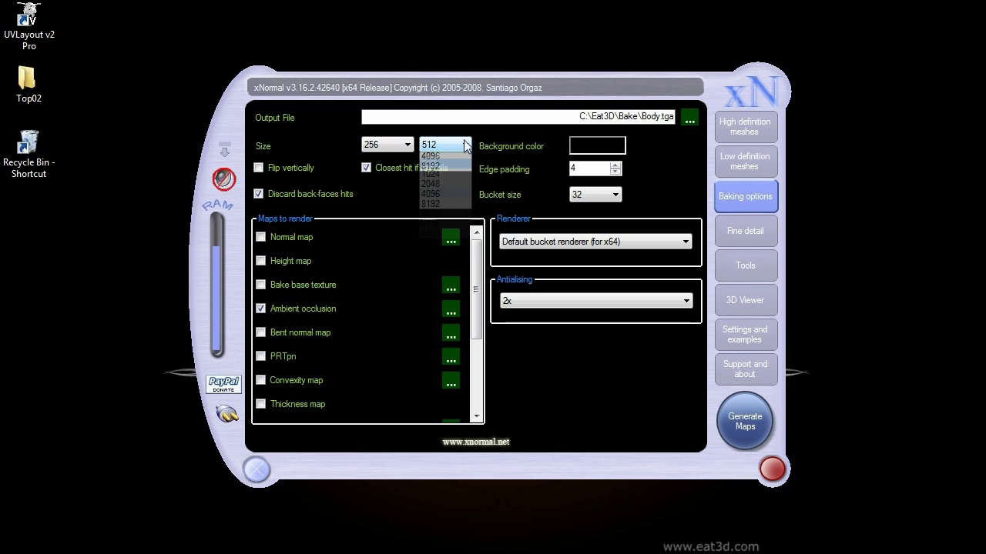
left_click(435, 193)
Set the background color of the baked map to white
left_click(597, 150)
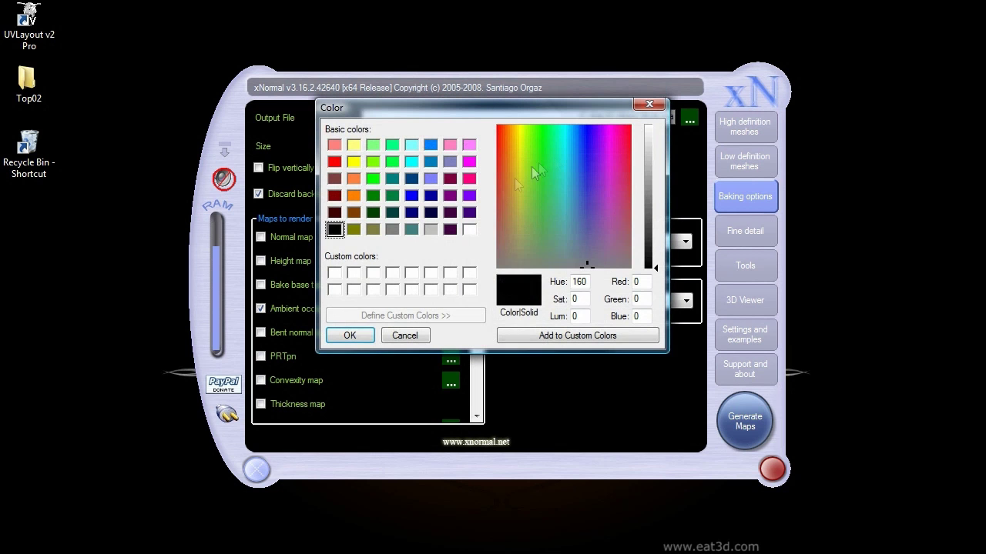
left_click(469, 229)
left_click(350, 335)
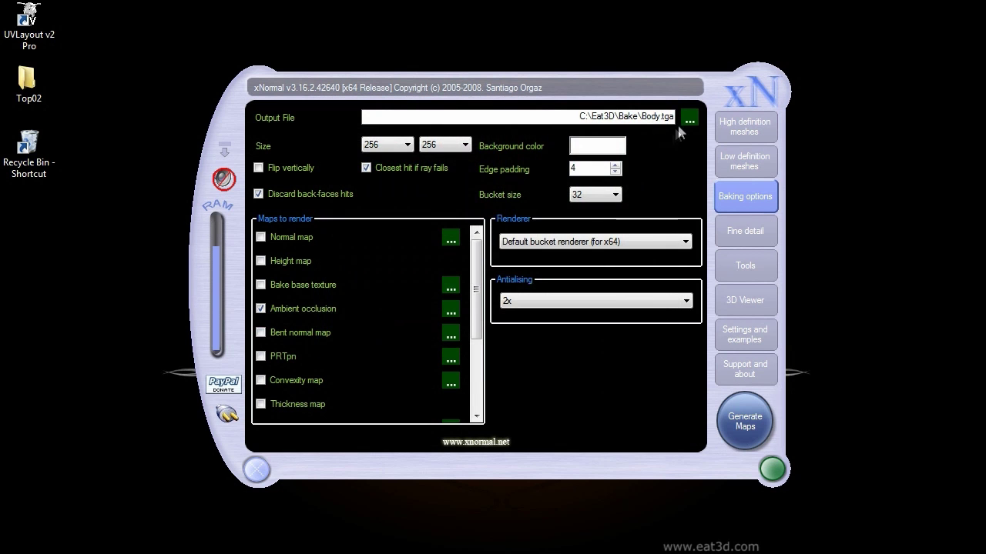
Lower antialiasing to 1x, generate the ambient occlusion map, and close its preview
left_click(583, 301)
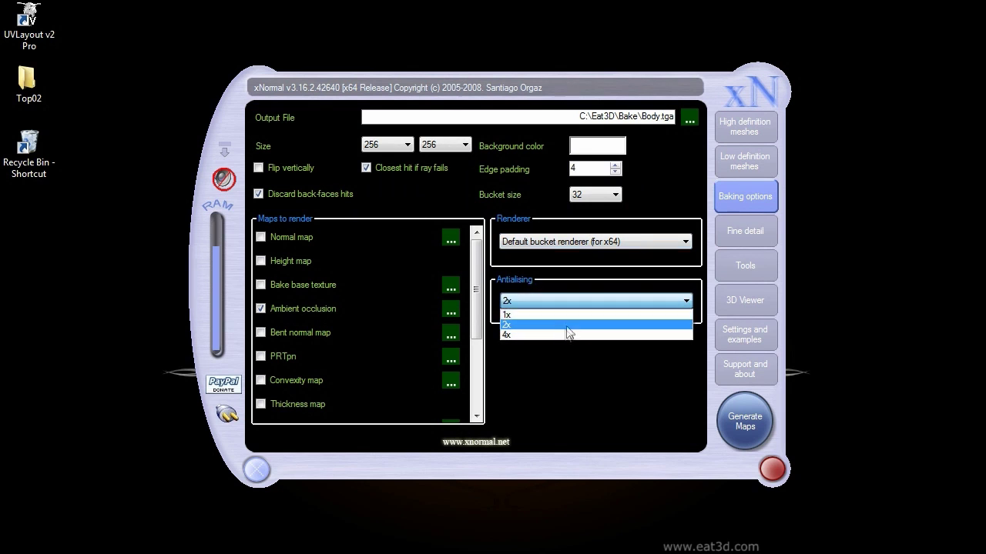
left_click(579, 316)
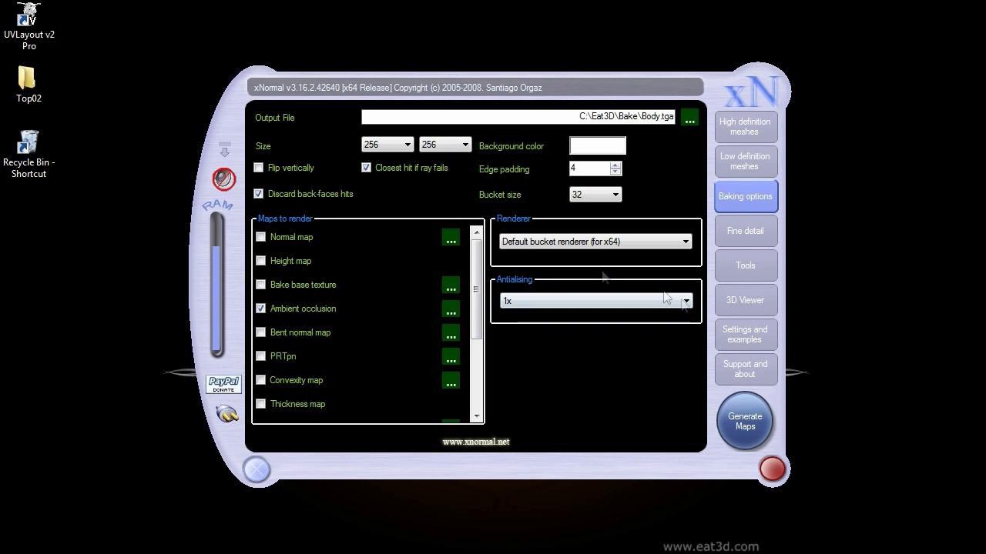
left_click(743, 424)
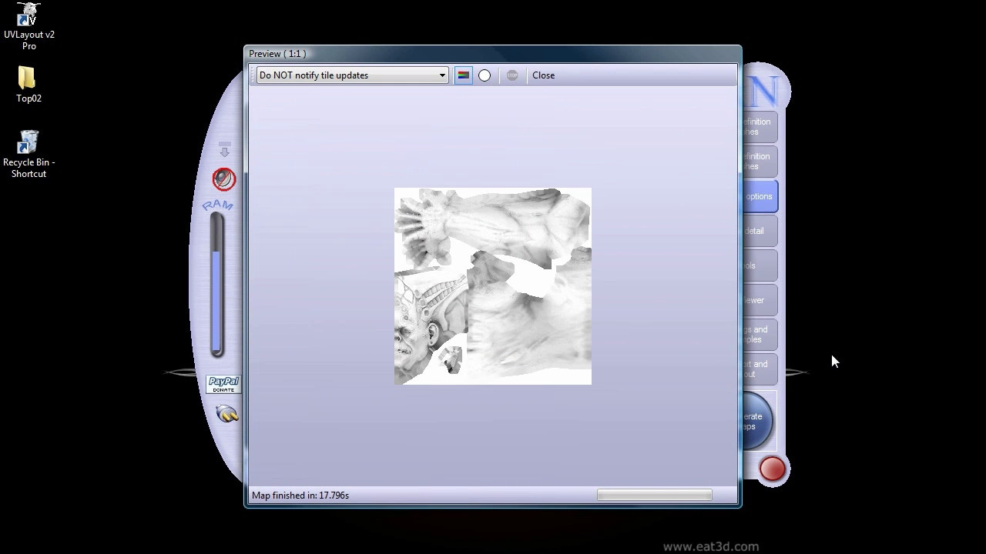
left_click(543, 74)
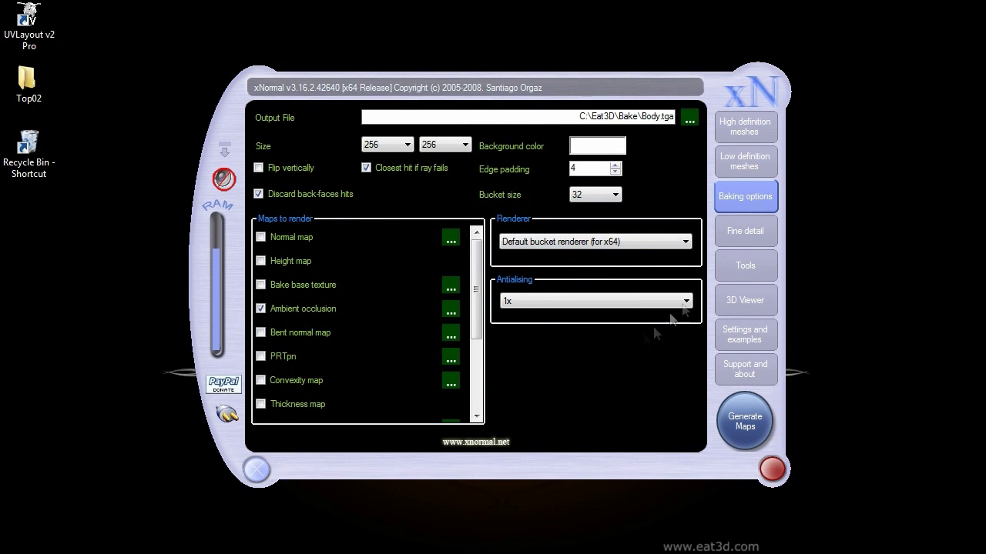
Open the Tangent-space normal map to cavity map tool and load Body_normals.TGA as its normal map
left_click(749, 263)
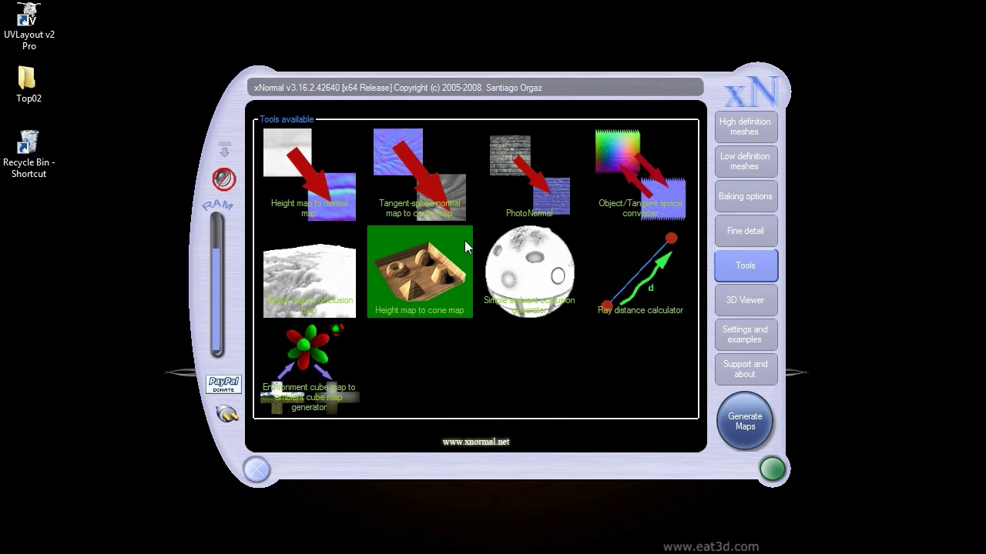
left_click(413, 168)
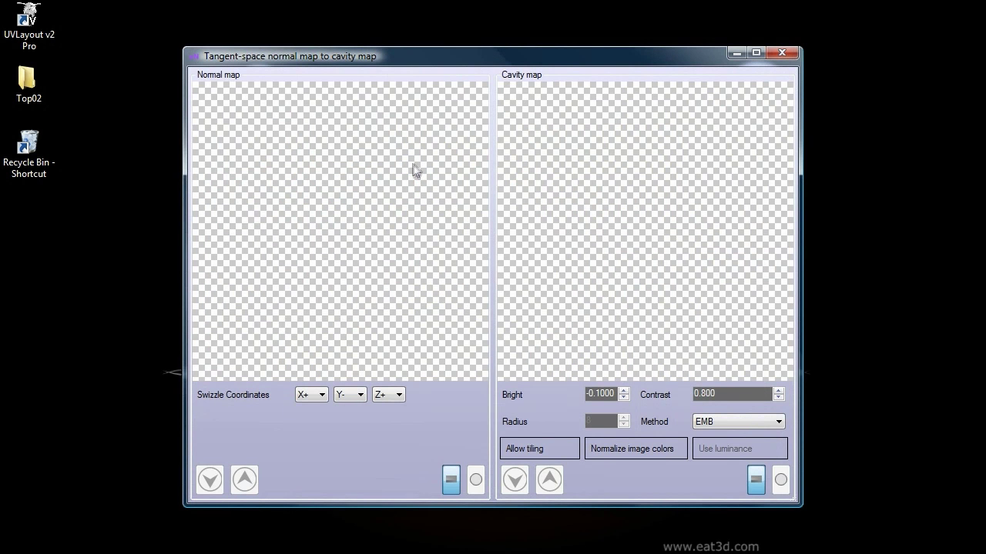
right_click(413, 168)
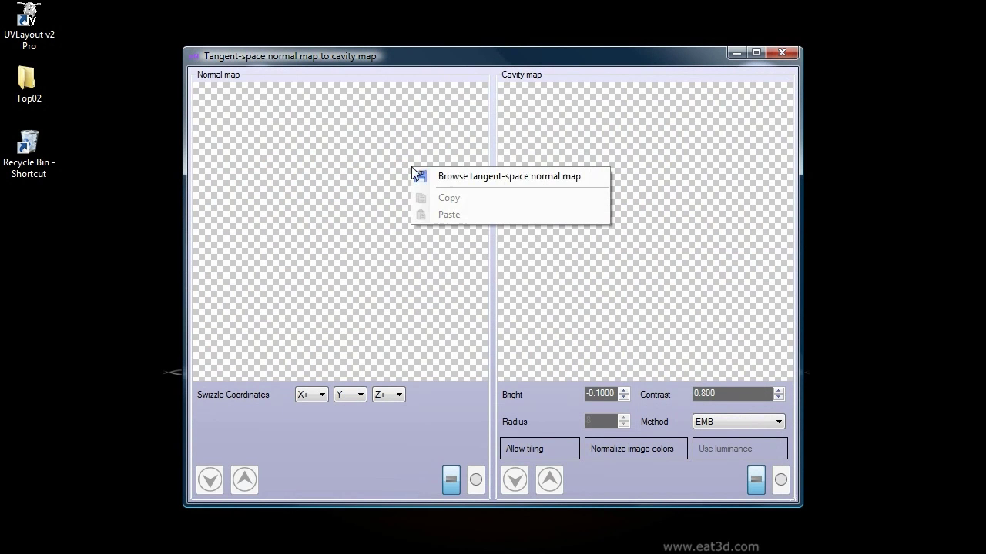
left_click(458, 174)
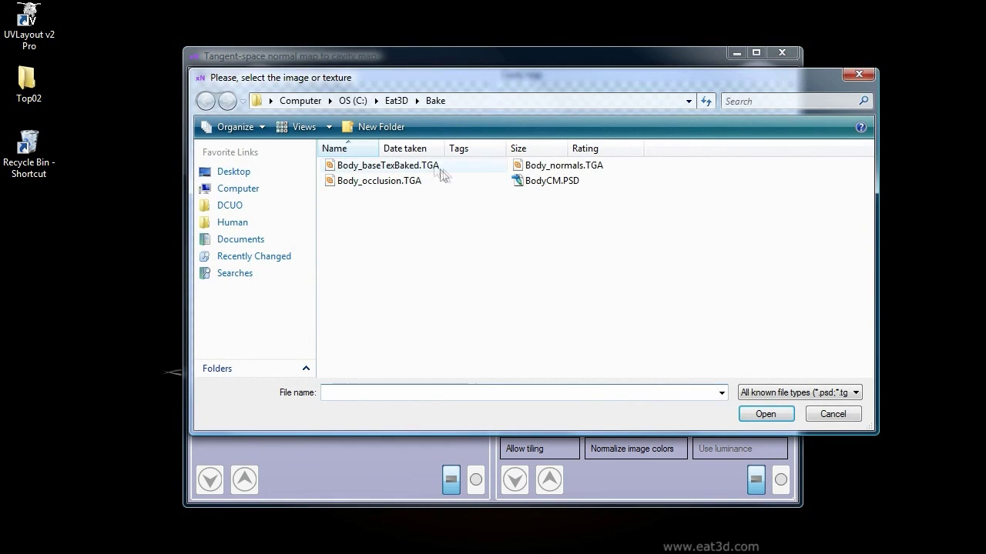
double_click(539, 168)
Generate the cavity map from the loaded normal map, inspect its details, and close the converter
right_click(598, 168)
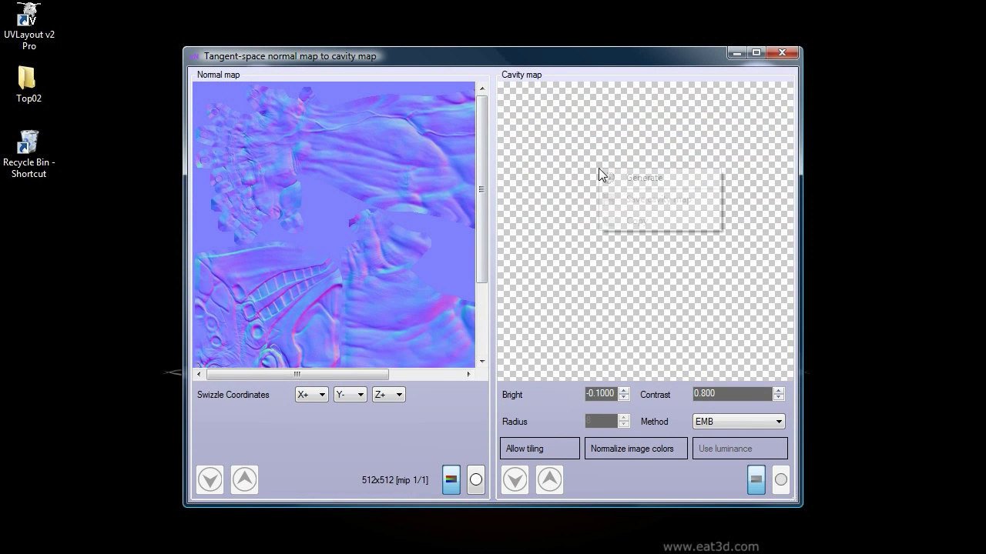
left_click(608, 178)
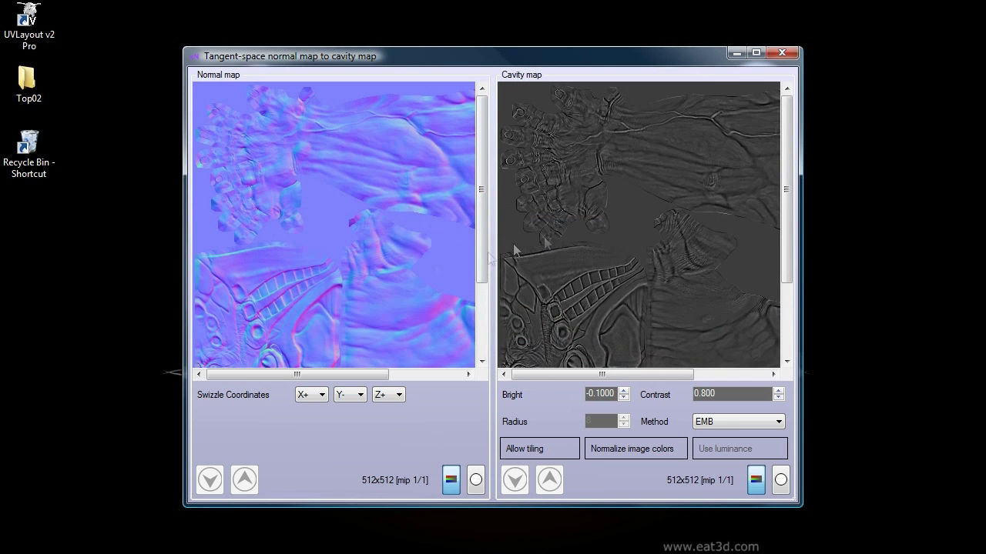
left_click_drag(549, 375, 637, 374)
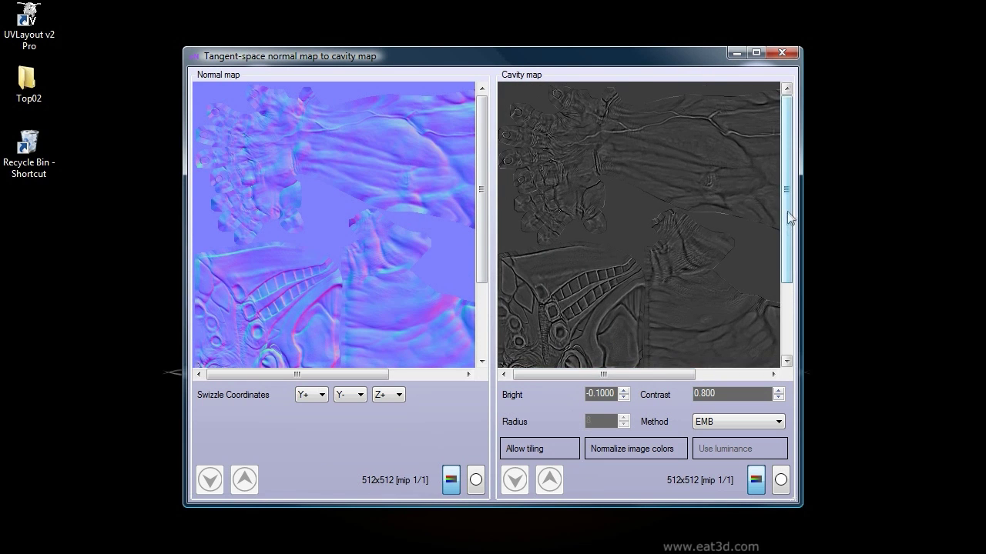
scroll(716, 254, "down", 4)
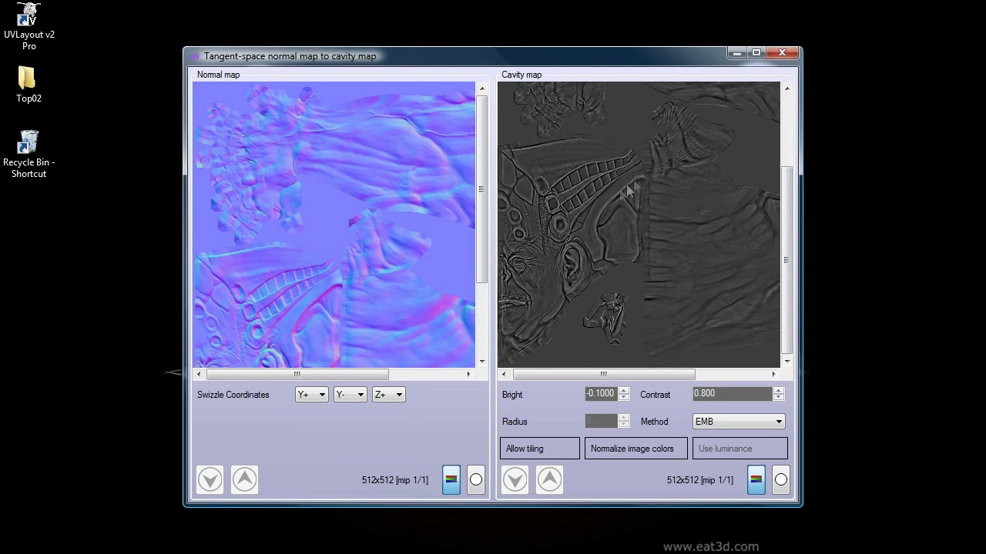
left_click_drag(605, 374, 602, 374)
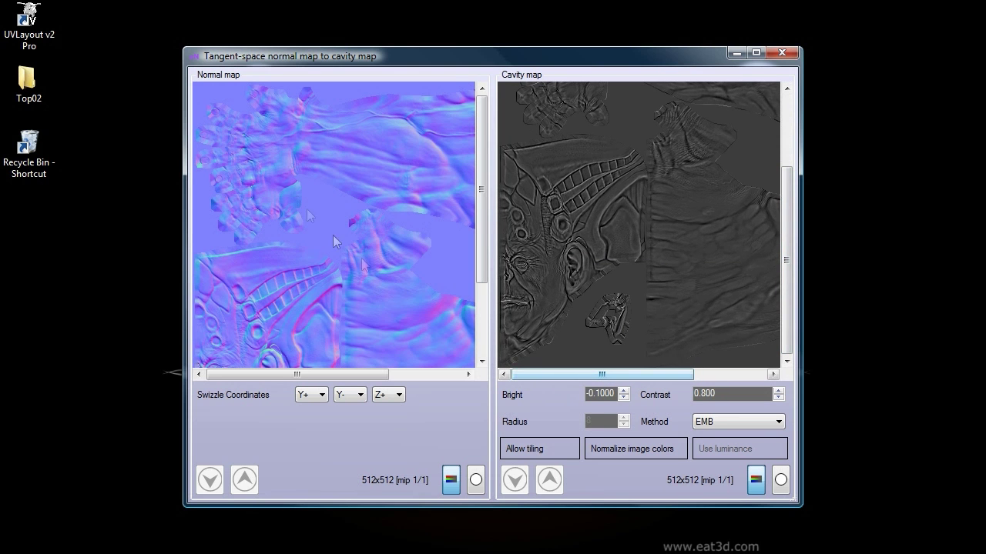
left_click(782, 53)
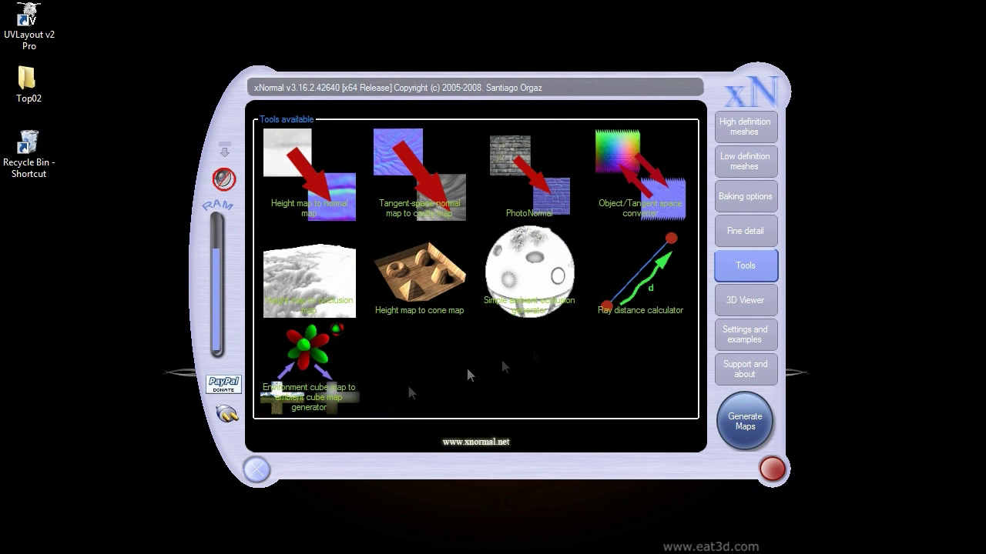
Review the high and low definition mesh lists and return to the baking options
left_click(739, 126)
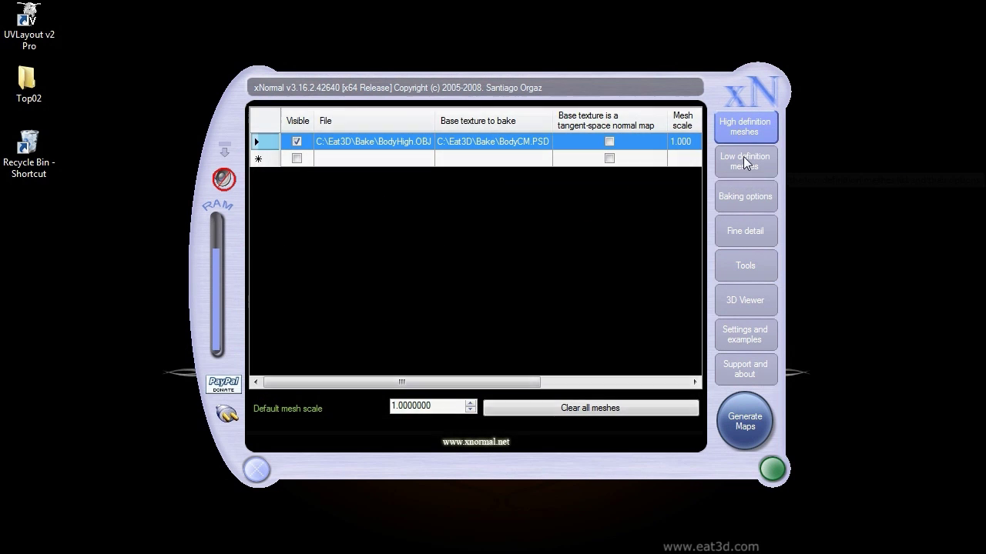
left_click(744, 161)
left_click(736, 194)
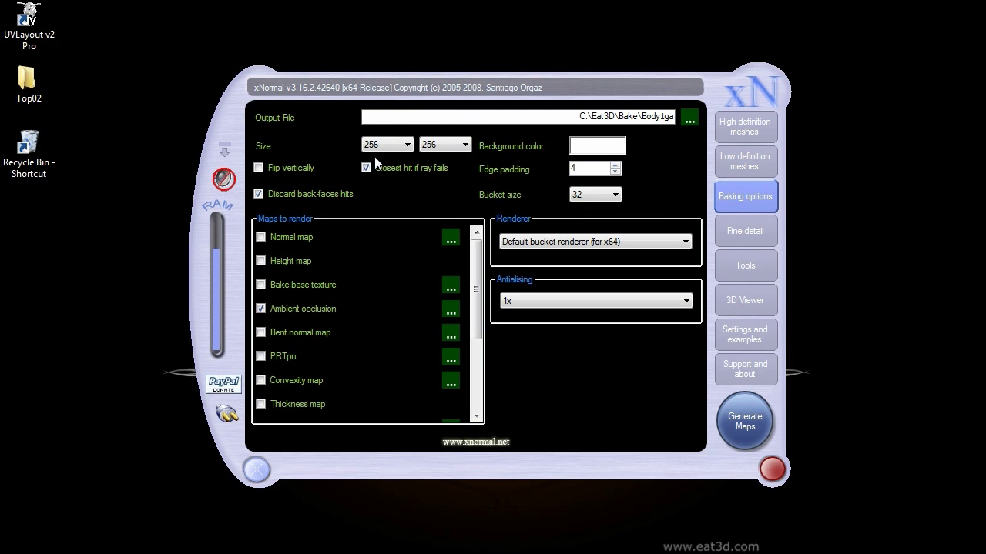